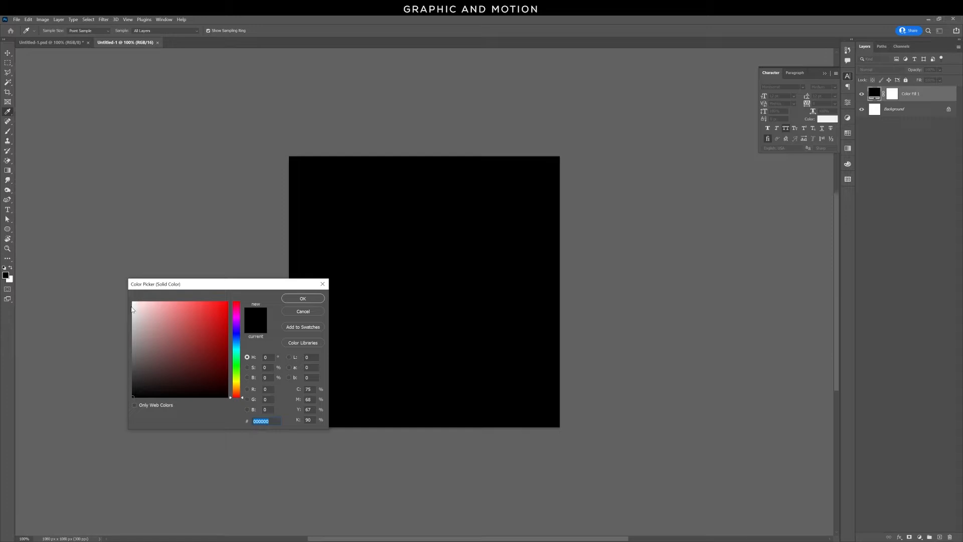
Step: Set the solid colour fill layer to the light grey efeded
{"action": "left_click", "coordinate": [133, 306]}
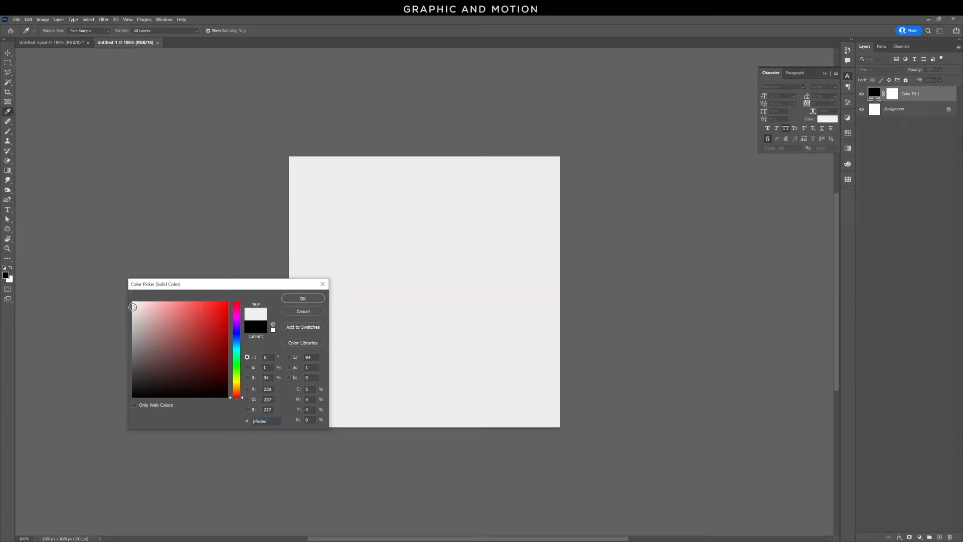
{"action": "left_click", "coordinate": [301, 300]}
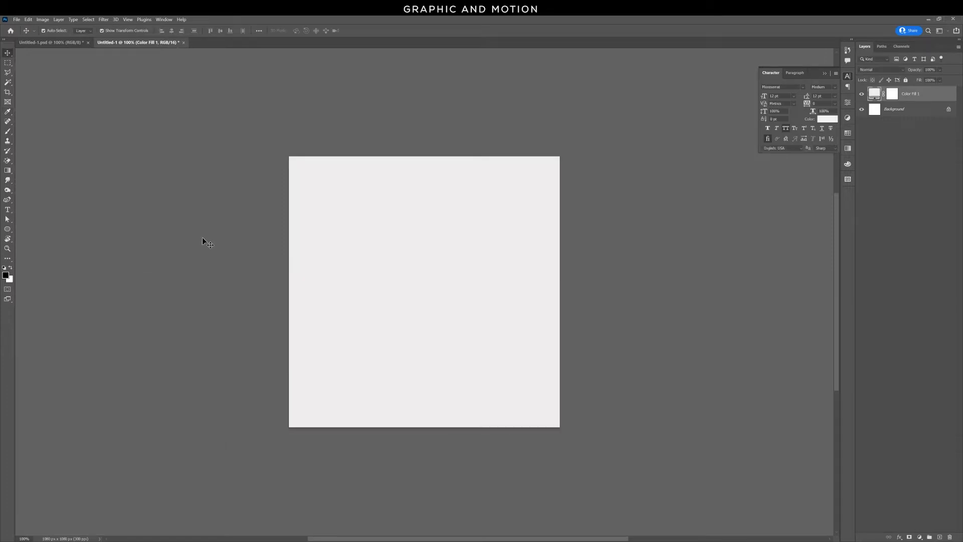
Step: Draw a closed wavy black shape with the Curvature Pen over the canvas's upper-right corner, extending beyond its edges
{"action": "left_click", "coordinate": [4, 201]}
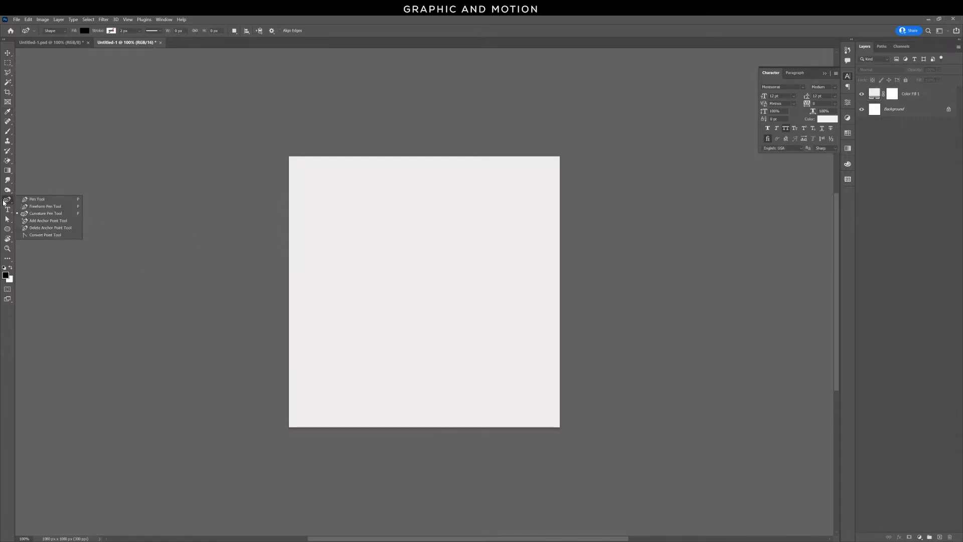
{"action": "left_click", "coordinate": [47, 215]}
{"action": "left_click", "coordinate": [430, 144]}
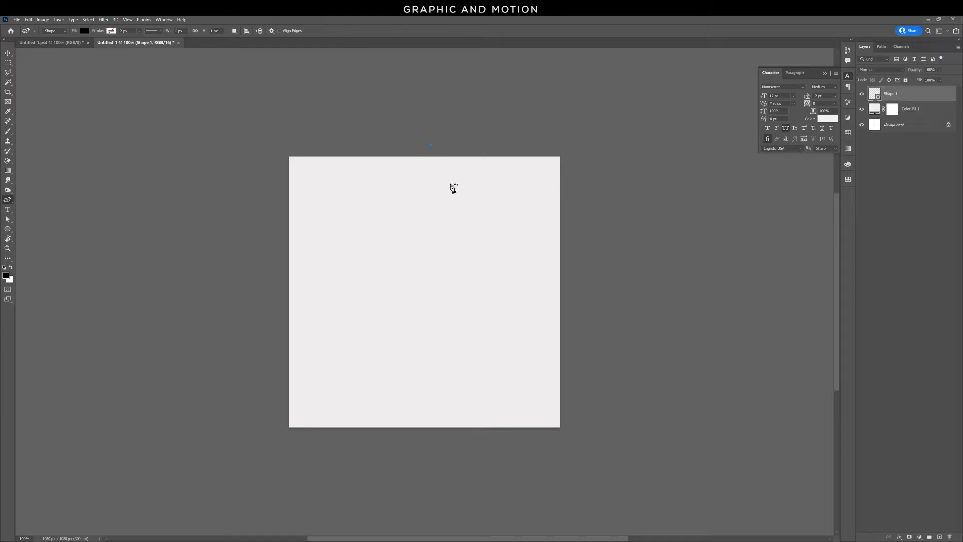
{"action": "left_click", "coordinate": [456, 179]}
{"action": "left_click", "coordinate": [464, 203]}
{"action": "left_click", "coordinate": [500, 205]}
{"action": "left_click", "coordinate": [524, 231]}
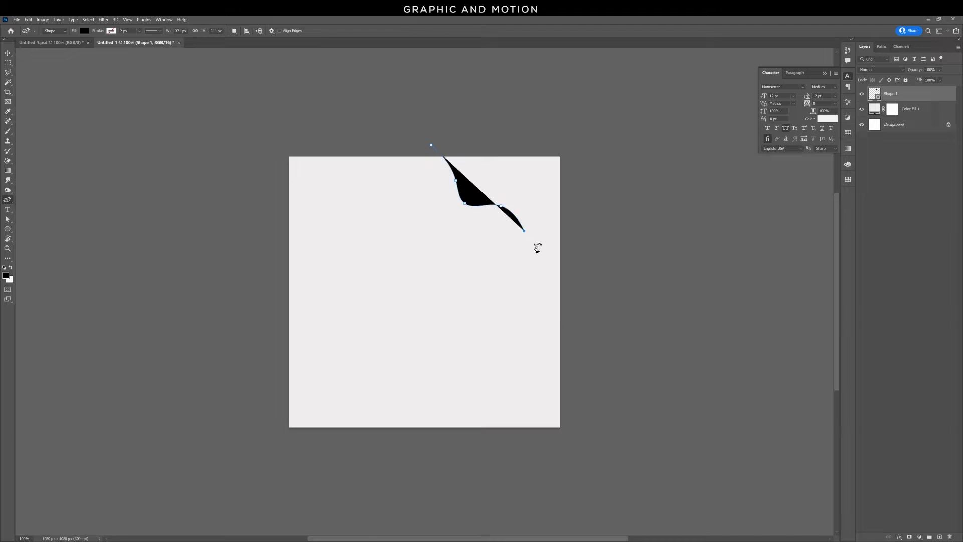
{"action": "left_click", "coordinate": [568, 230]}
{"action": "left_click", "coordinate": [597, 206]}
{"action": "left_click", "coordinate": [595, 145]}
{"action": "left_click", "coordinate": [535, 127]}
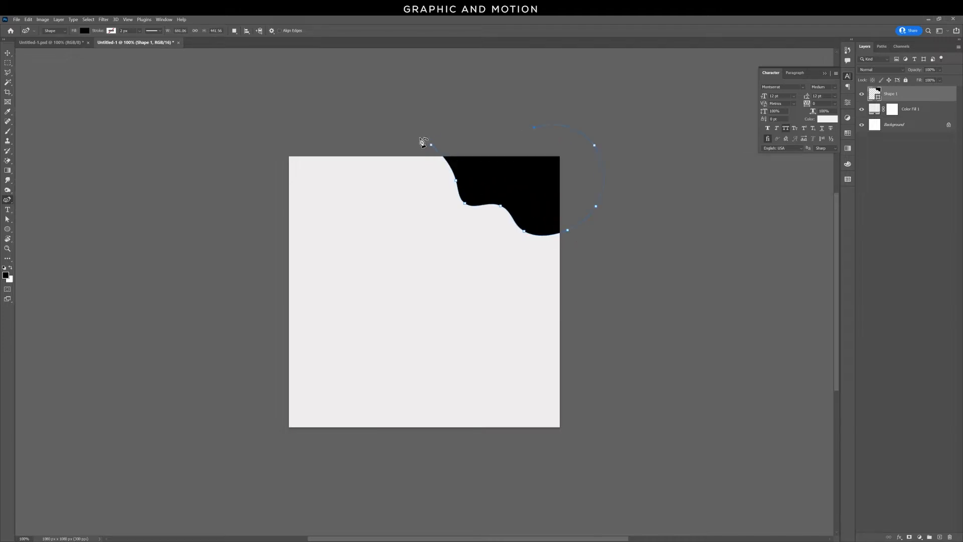
{"action": "left_click", "coordinate": [430, 145]}
Step: Enlarge the wavy corner shape slightly and apply the transform
{"action": "key", "text": "v"}
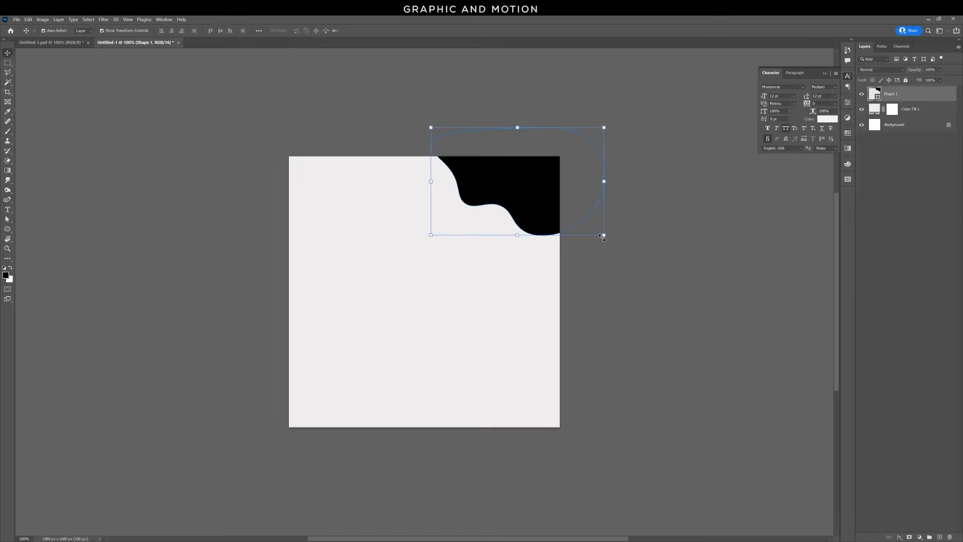
{"action": "left_click_drag", "start_coordinate": [609, 240], "coordinate": [616, 259]}
{"action": "key", "text": "Return"}
{"action": "left_click", "coordinate": [575, 292]}
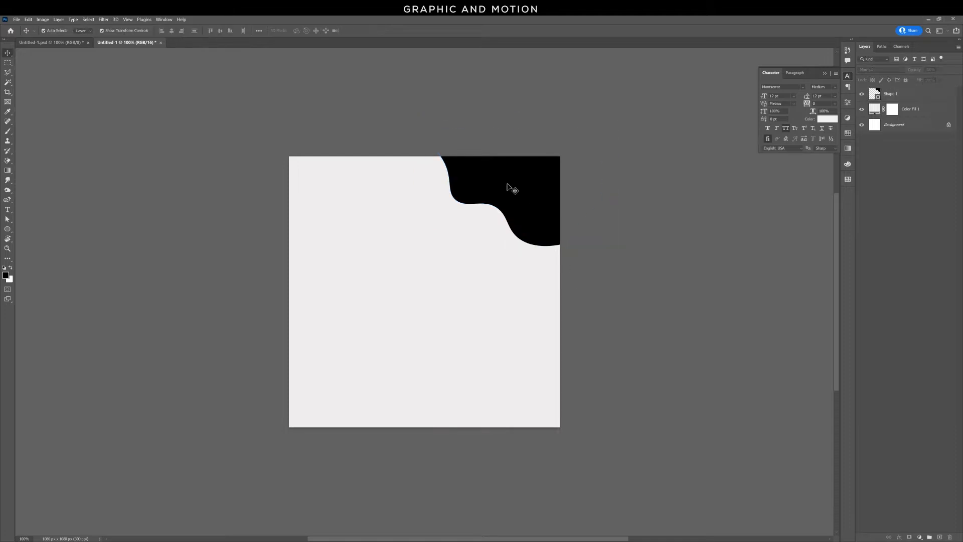
Step: Change the wavy corner shape's fill colour to blue 245eb5
{"action": "left_click", "coordinate": [507, 184]}
{"action": "double_click", "coordinate": [876, 94]}
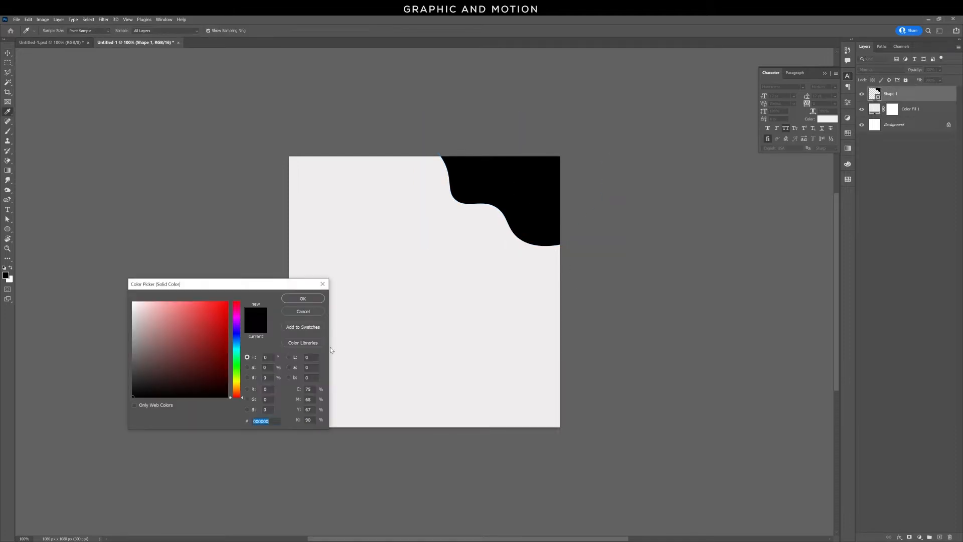
{"action": "type", "text": "245eb5"}
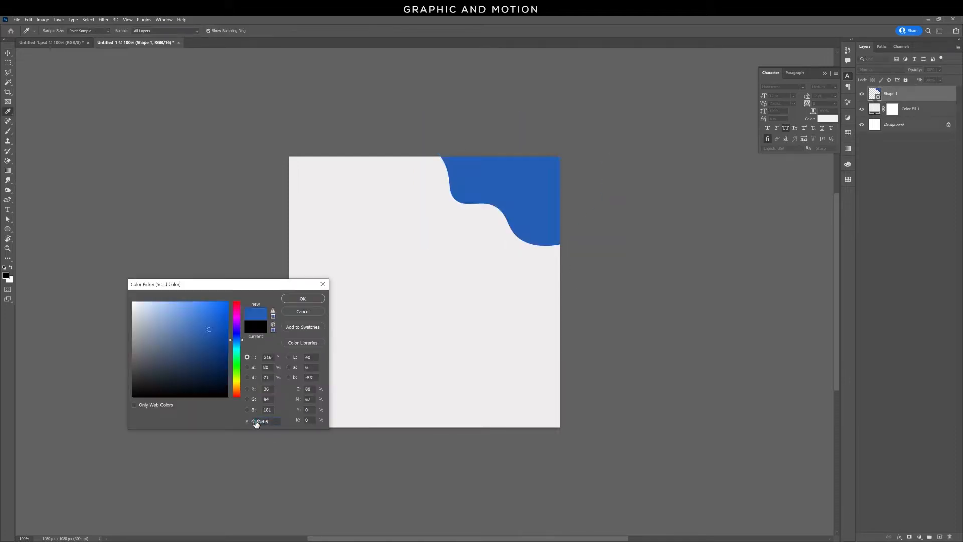
{"action": "left_click", "coordinate": [304, 299]}
{"action": "left_click", "coordinate": [218, 264]}
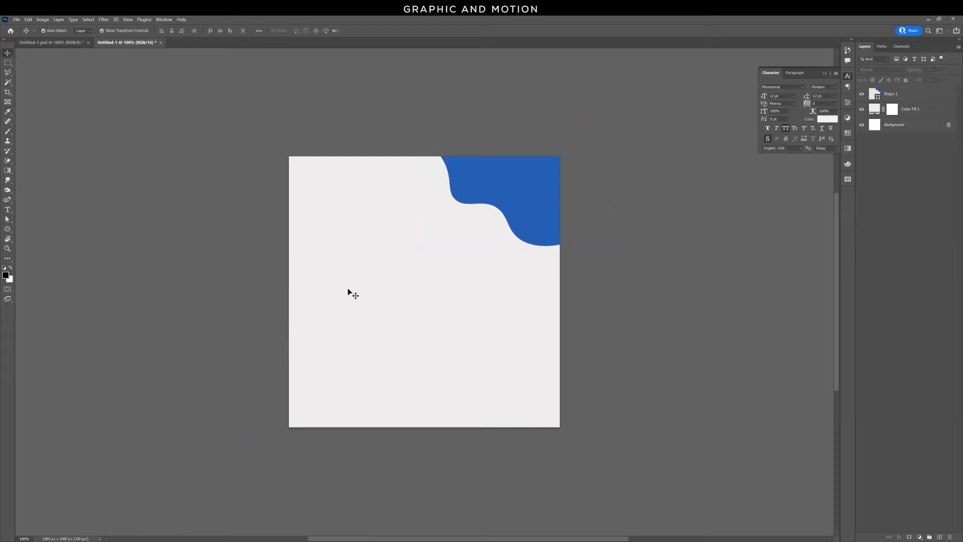
Step: Duplicate the blue wavy shape and rotate the copy into the canvas's lower-left corner
{"action": "left_click", "coordinate": [499, 204]}
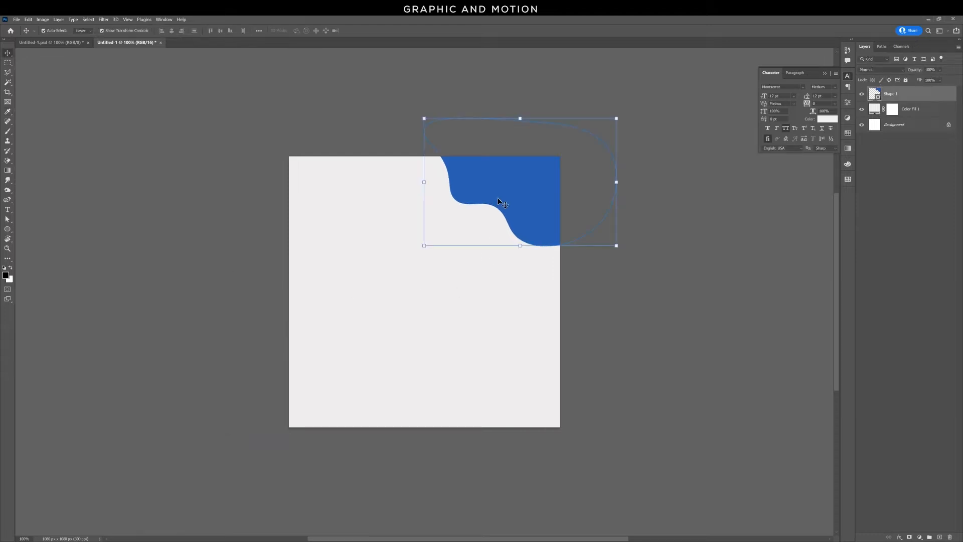
{"action": "right_click", "coordinate": [899, 94]}
{"action": "left_click", "coordinate": [901, 130]}
{"action": "left_click", "coordinate": [332, 86]}
{"action": "left_click_drag", "start_coordinate": [532, 195], "coordinate": [400, 403]}
{"action": "left_click_drag", "start_coordinate": [494, 325], "coordinate": [303, 446]}
{"action": "key", "text": "Return"}
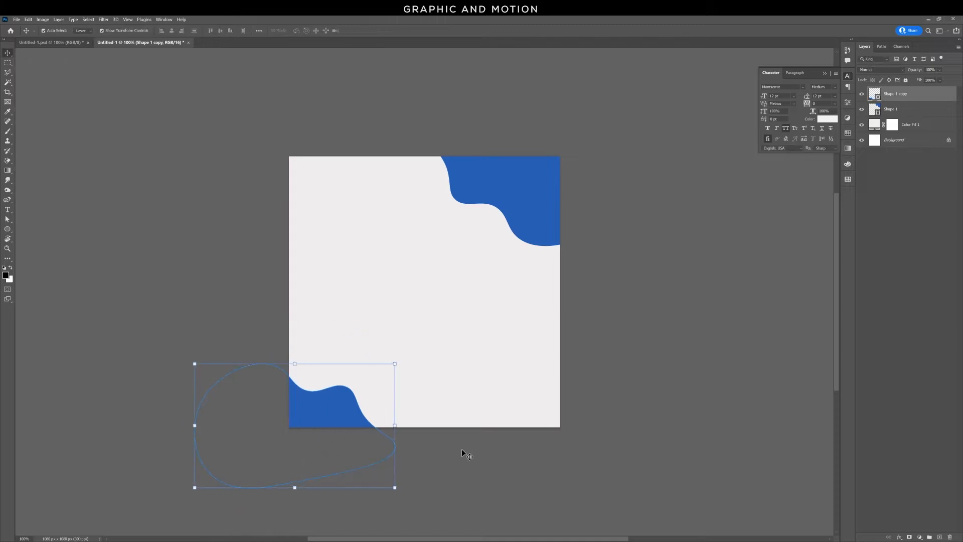
{"action": "left_click", "coordinate": [462, 448]}
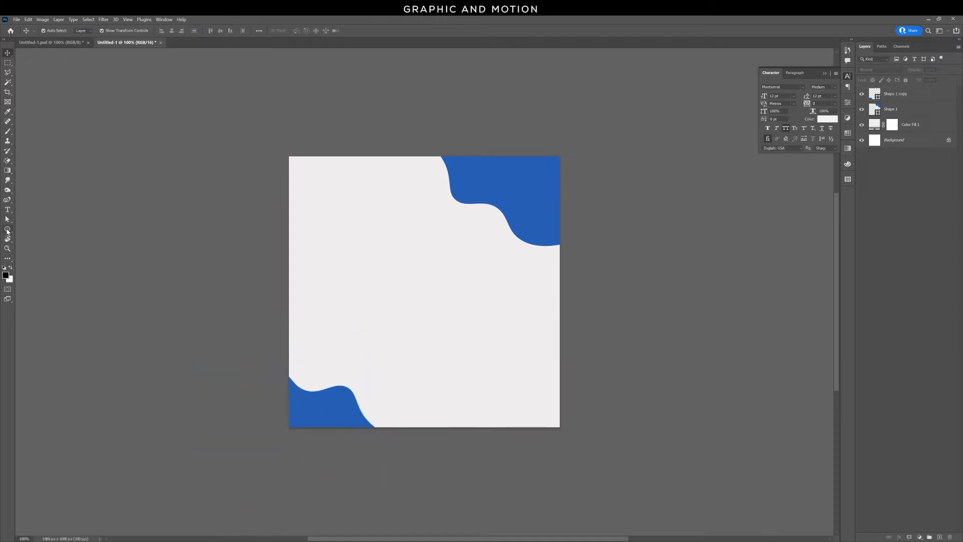
Step: Draw a black circle about 548 px in diameter and move it near the middle of the canvas
{"action": "left_click_drag", "start_coordinate": [8, 228], "coordinate": [39, 235]}
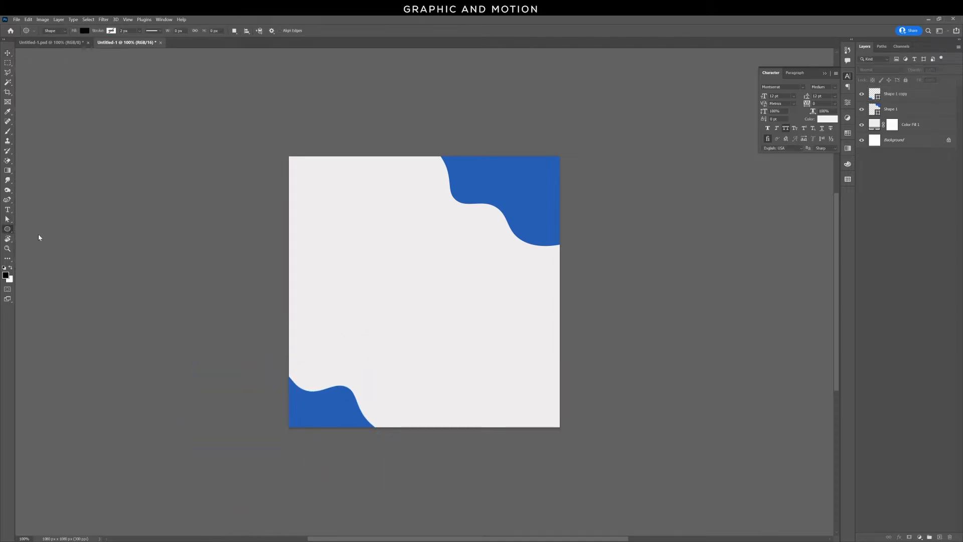
{"action": "left_click_drag", "start_coordinate": [420, 283], "coordinate": [490, 365]}
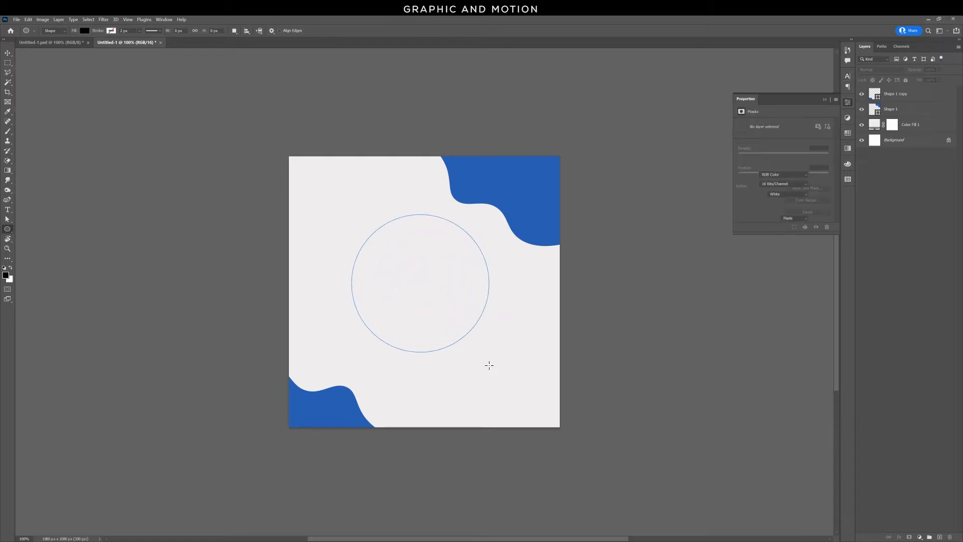
{"action": "left_click", "coordinate": [7, 52]}
{"action": "left_click_drag", "start_coordinate": [440, 305], "coordinate": [443, 313]}
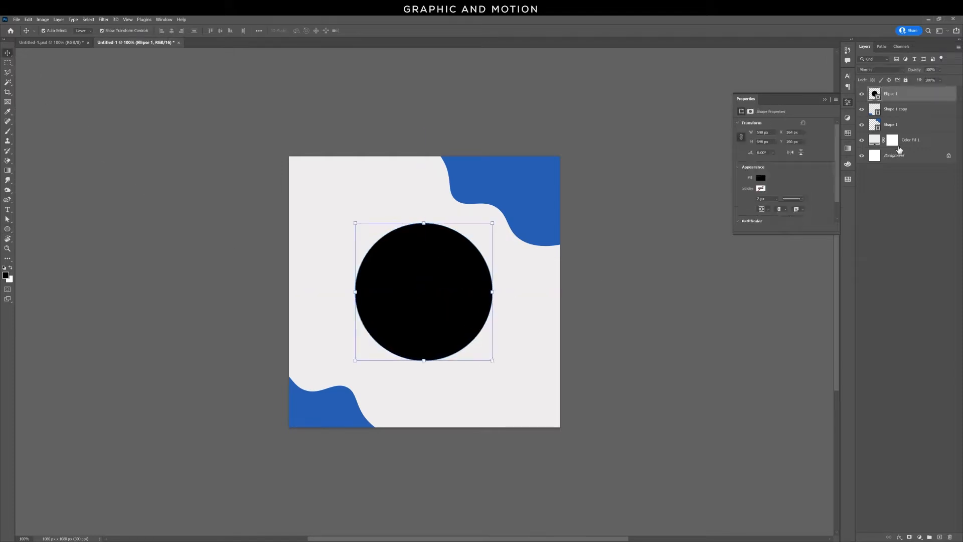
Step: Unlock the background layer and align the circle to its centre
{"action": "left_click", "coordinate": [949, 155]}
{"action": "left_click", "coordinate": [766, 272]}
{"action": "left_click", "coordinate": [891, 98]}
{"action": "left_click", "coordinate": [922, 159], "text": "ctrl"}
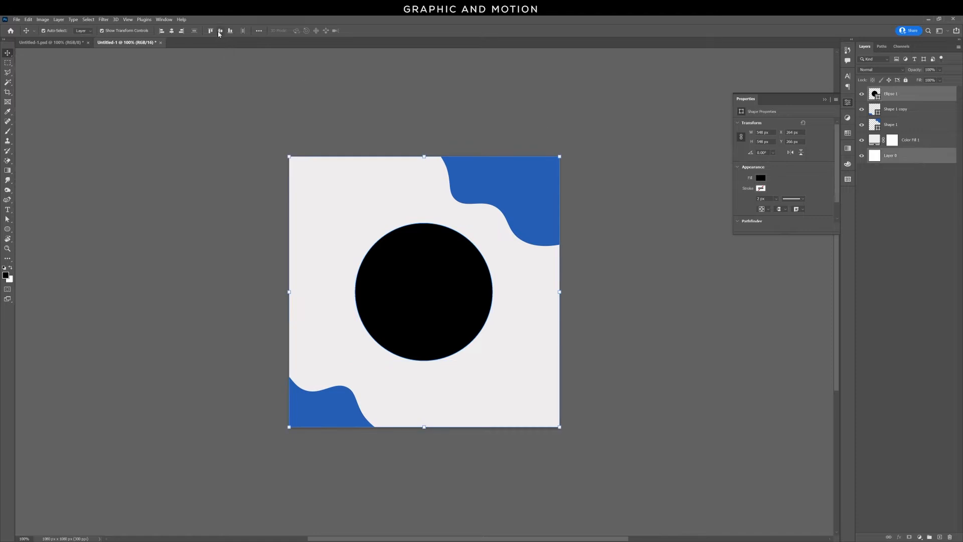
{"action": "left_click", "coordinate": [173, 31]}
Step: Recolour the circle with the blue 245eb5 sampled from the upper-right wavy shape
{"action": "left_click", "coordinate": [447, 284]}
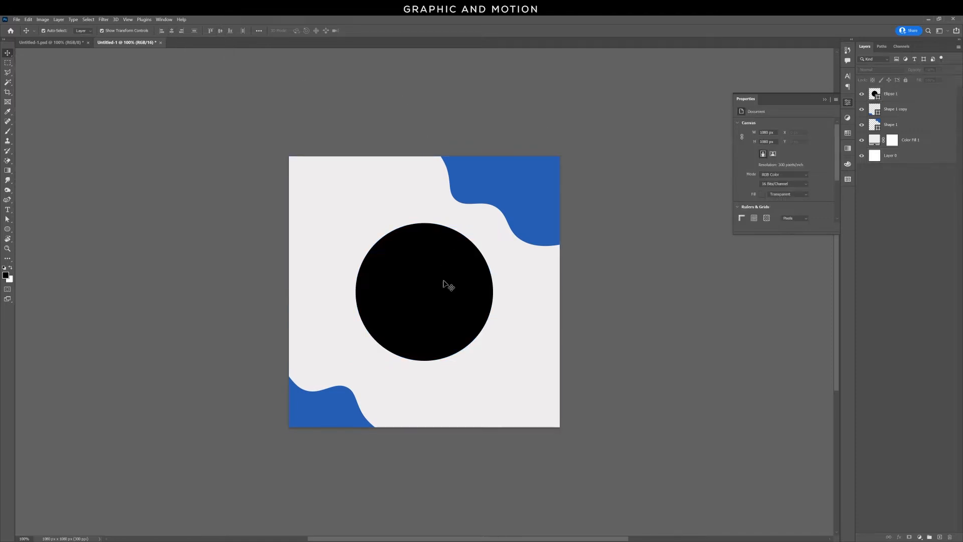
{"action": "double_click", "coordinate": [876, 95]}
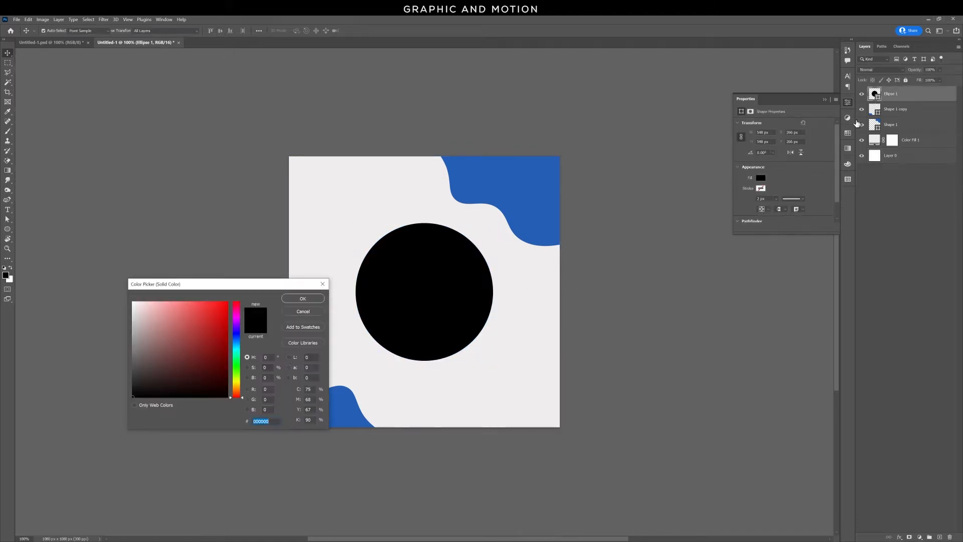
{"action": "left_click", "coordinate": [510, 188]}
{"action": "left_click", "coordinate": [301, 300]}
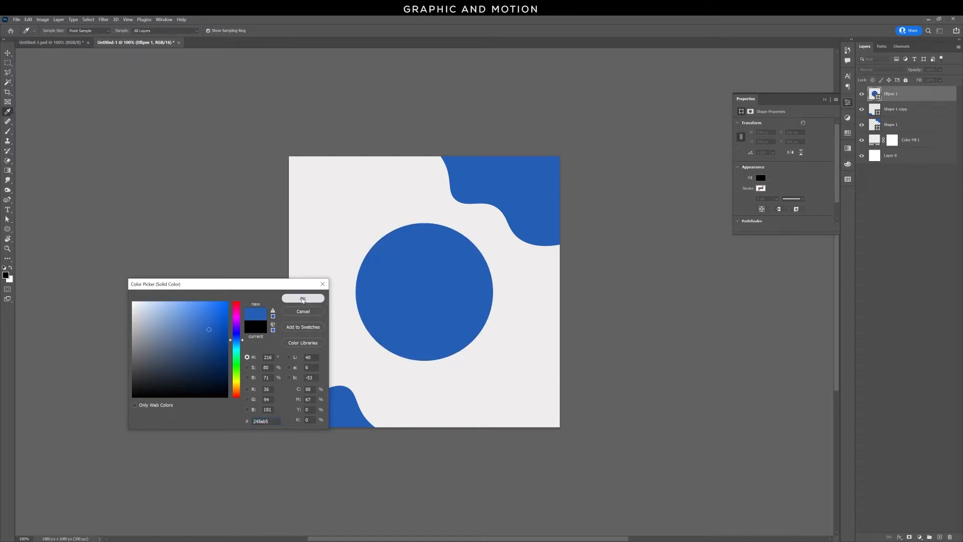
{"action": "left_click", "coordinate": [242, 250]}
Step: Duplicate the blue circle and scale the copy about its centre to about 91.8% (503 px wide)
{"action": "left_click", "coordinate": [415, 265]}
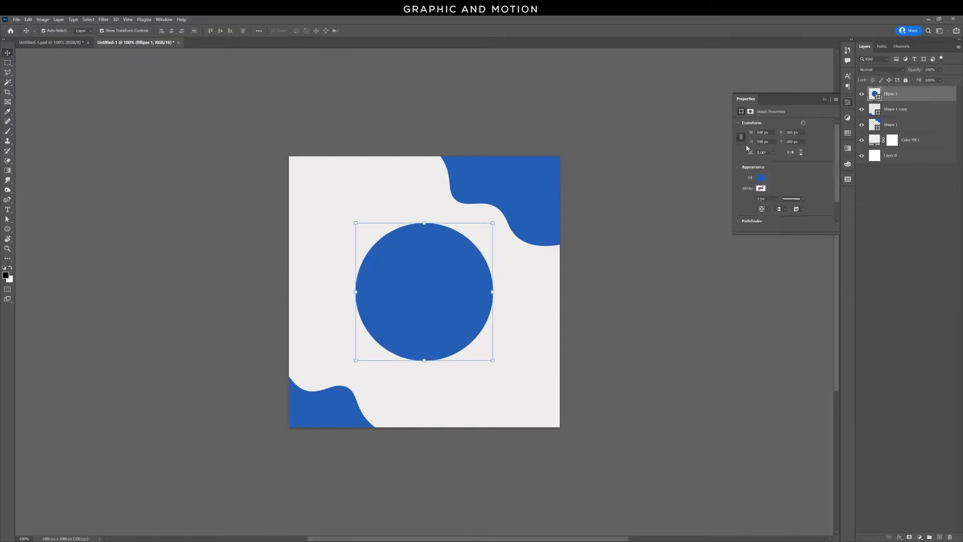
{"action": "right_click", "coordinate": [906, 99]}
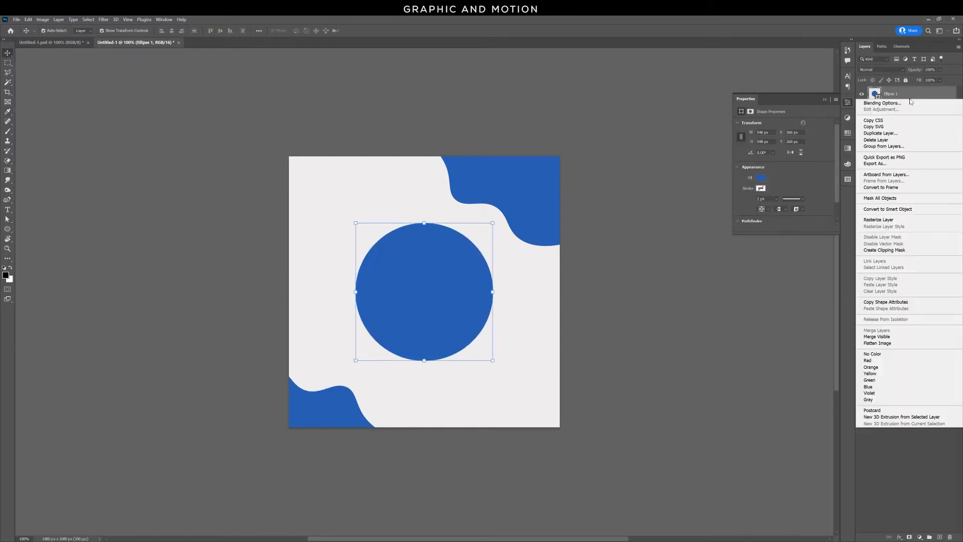
{"action": "left_click", "coordinate": [888, 134]}
{"action": "left_click", "coordinate": [331, 88]}
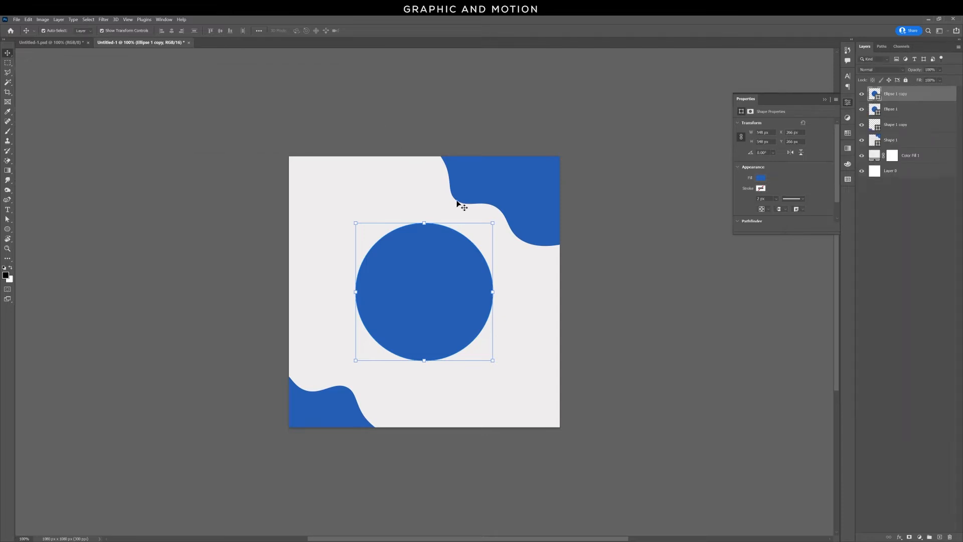
{"action": "left_click_drag", "start_coordinate": [493, 222], "coordinate": [488, 229]}
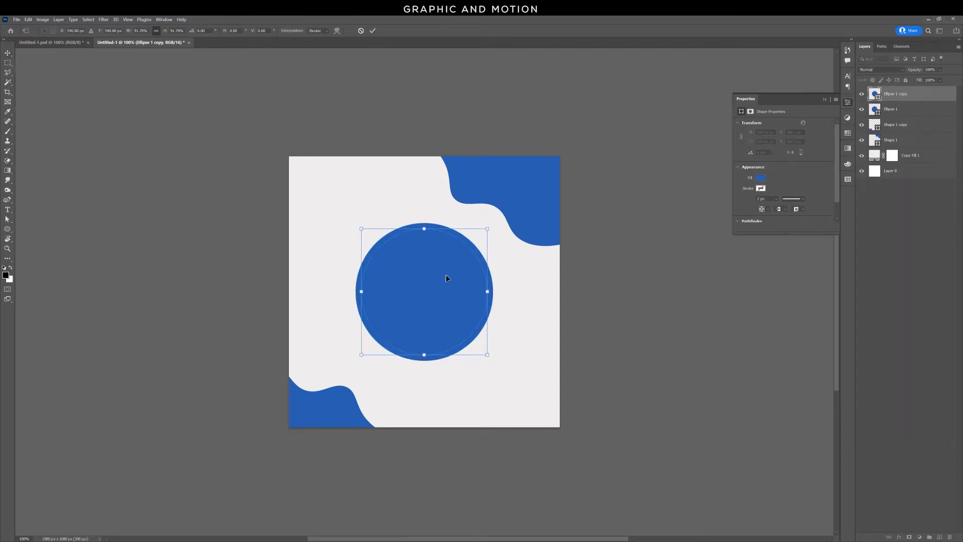
{"action": "key", "text": "Return"}
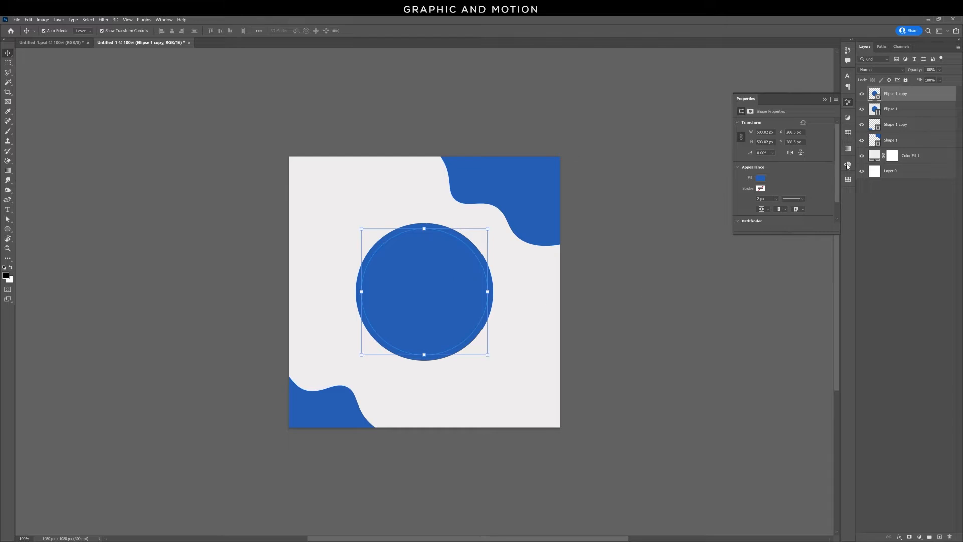
Step: Duplicate the smaller circle and pull the copy's top anchor point to just below its centre, forming a crescent
{"action": "right_click", "coordinate": [916, 96]}
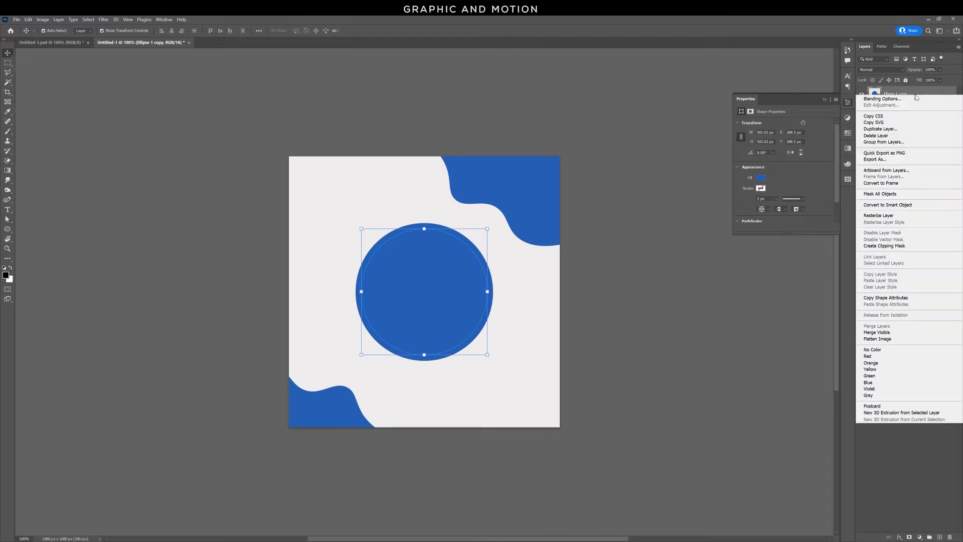
{"action": "left_click", "coordinate": [902, 130]}
{"action": "left_click", "coordinate": [331, 87]}
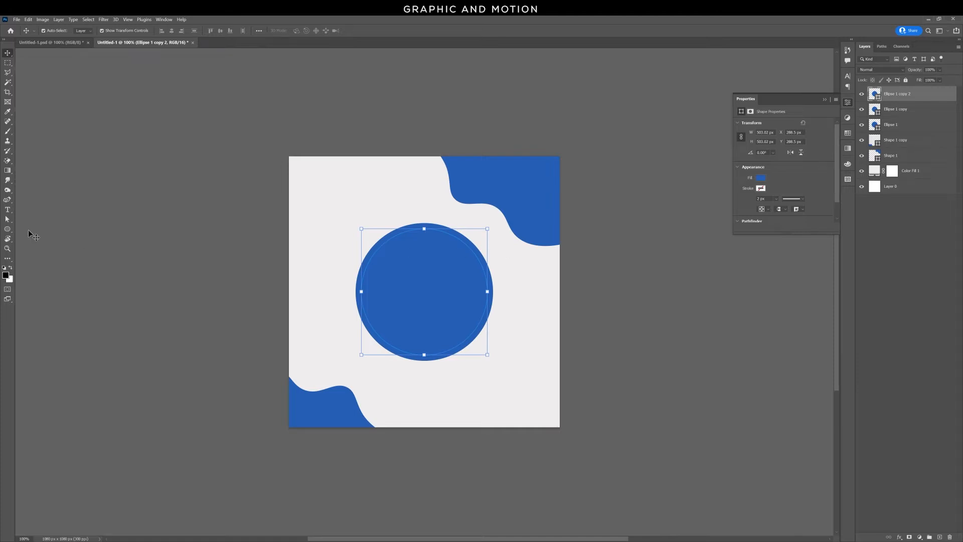
{"action": "left_click", "coordinate": [7, 220]}
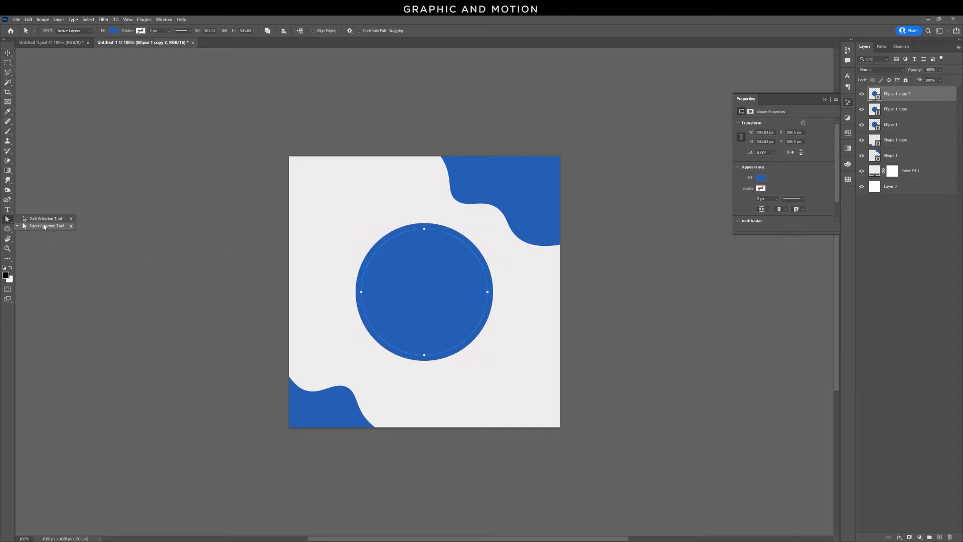
{"action": "left_click", "coordinate": [44, 226]}
{"action": "left_click_drag", "start_coordinate": [423, 303], "coordinate": [423, 303]}
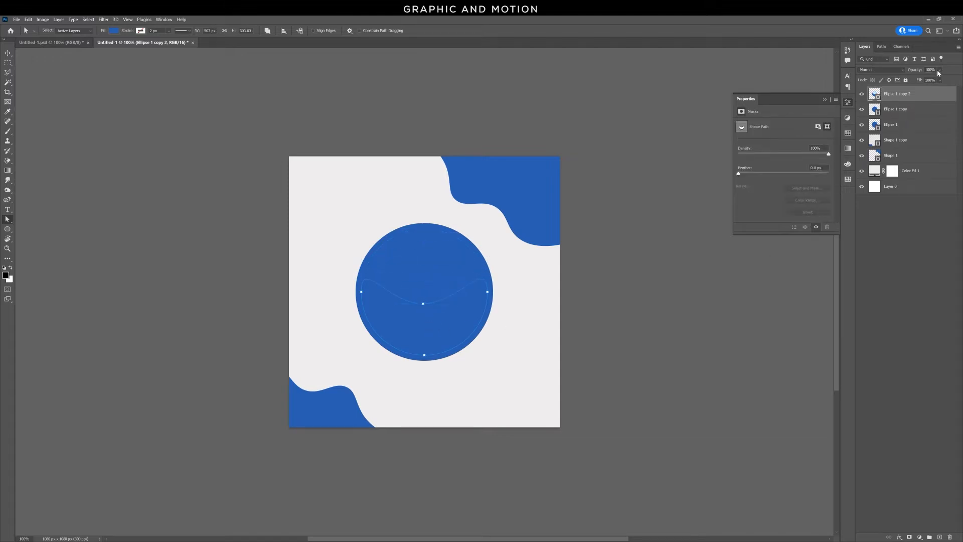
Step: Lower the crescent layer's opacity to make it slightly transparent
{"action": "left_click", "coordinate": [938, 71]}
{"action": "left_click", "coordinate": [938, 72]}
{"action": "left_click", "coordinate": [8, 53]}
{"action": "left_click", "coordinate": [187, 149]}
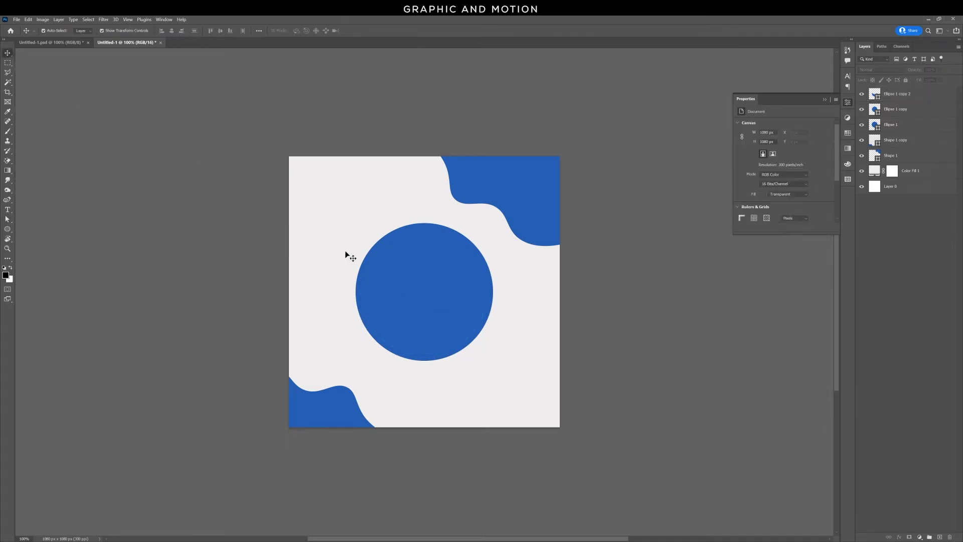
Step: Place the shutterstock_124923509 meeting photo and move its layer between the crescent and the smaller circle
{"action": "left_click", "coordinate": [440, 258]}
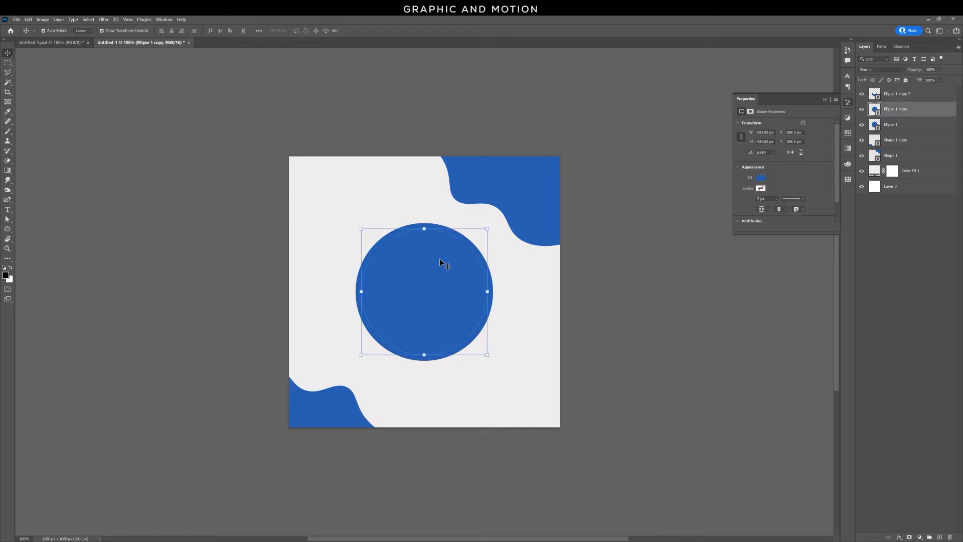
{"action": "left_click", "coordinate": [610, 262]}
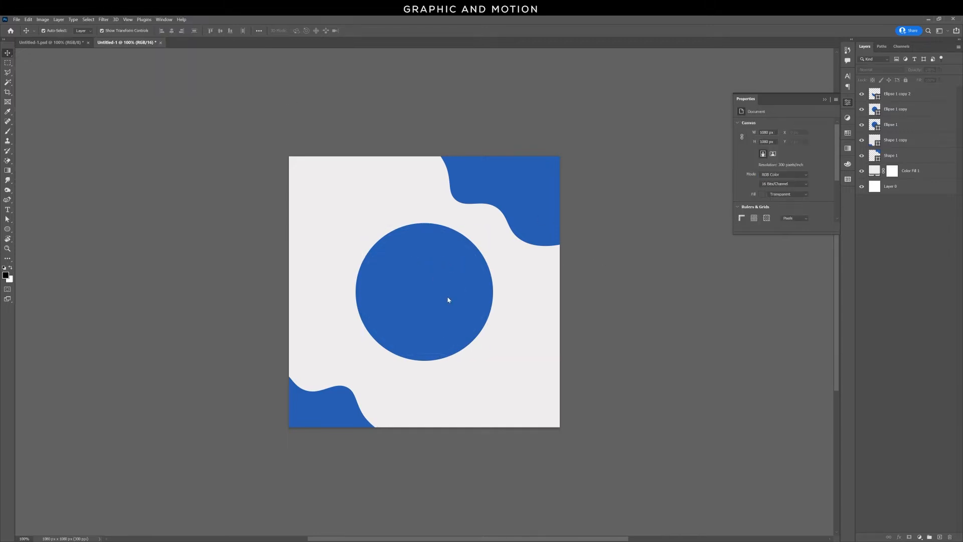
{"action": "key", "text": "Return"}
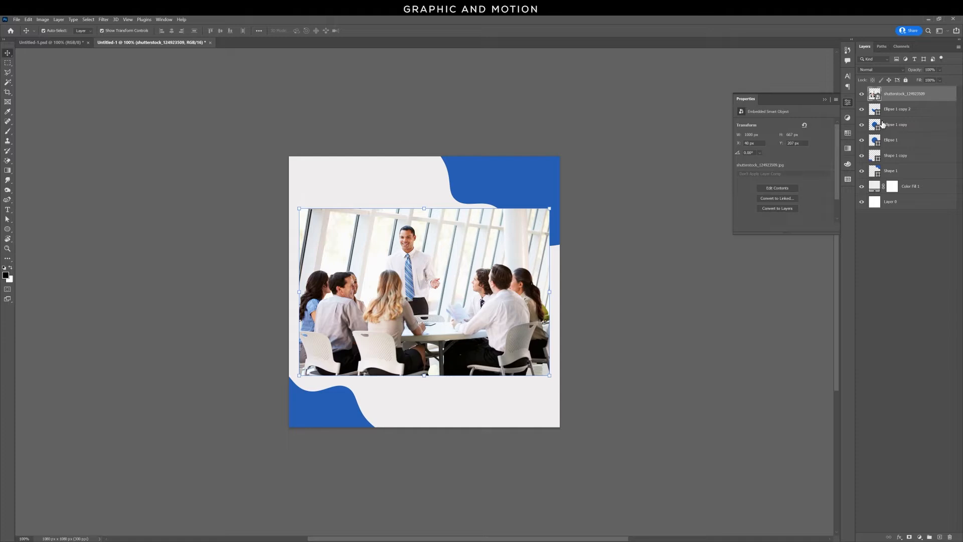
{"action": "left_click_drag", "start_coordinate": [912, 95], "coordinate": [911, 116]}
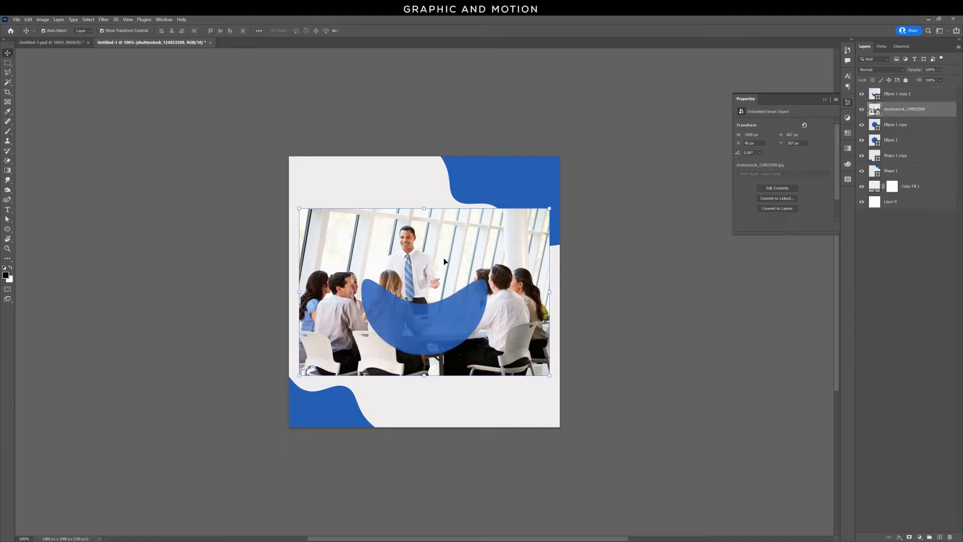
Step: Clip the meeting photo to the smaller circle, scale it down slightly and shift it to the right inside the frame
{"action": "right_click", "coordinate": [914, 111]}
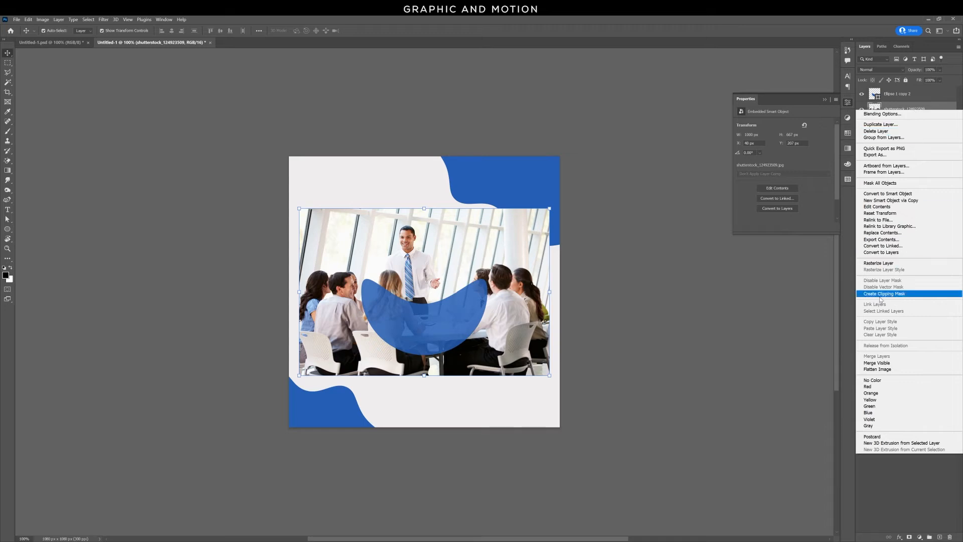
{"action": "left_click", "coordinate": [908, 296]}
{"action": "left_click_drag", "start_coordinate": [549, 209], "coordinate": [526, 224]}
{"action": "left_click_drag", "start_coordinate": [419, 272], "coordinate": [426, 272]}
{"action": "key", "text": "Return"}
{"action": "left_click", "coordinate": [634, 300]}
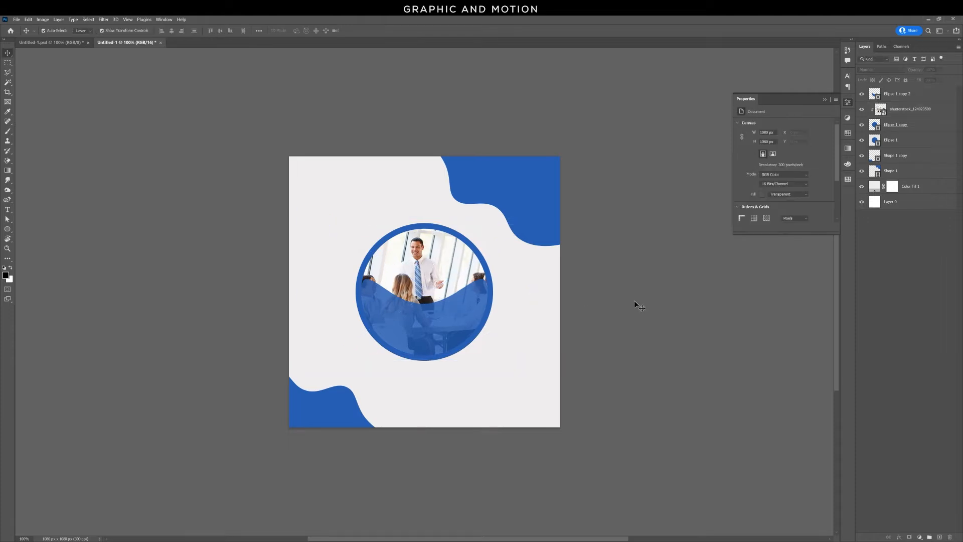
Step: Set the text formatting to Montserrat Medium, 12 pt, centred, in white
{"action": "left_click", "coordinate": [7, 210]}
{"action": "left_click", "coordinate": [56, 209]}
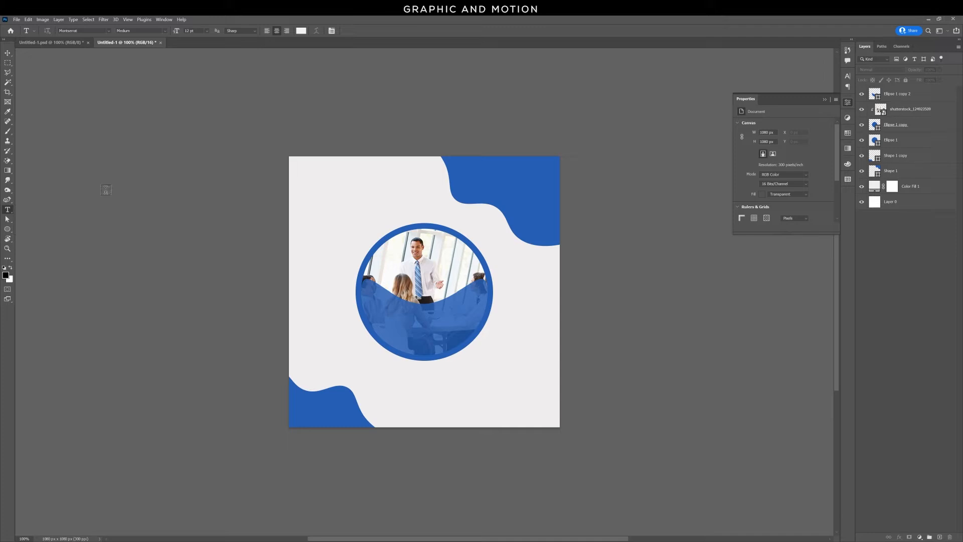
{"action": "left_click", "coordinate": [77, 30]}
{"action": "left_click", "coordinate": [195, 31]}
{"action": "left_click", "coordinate": [301, 31]}
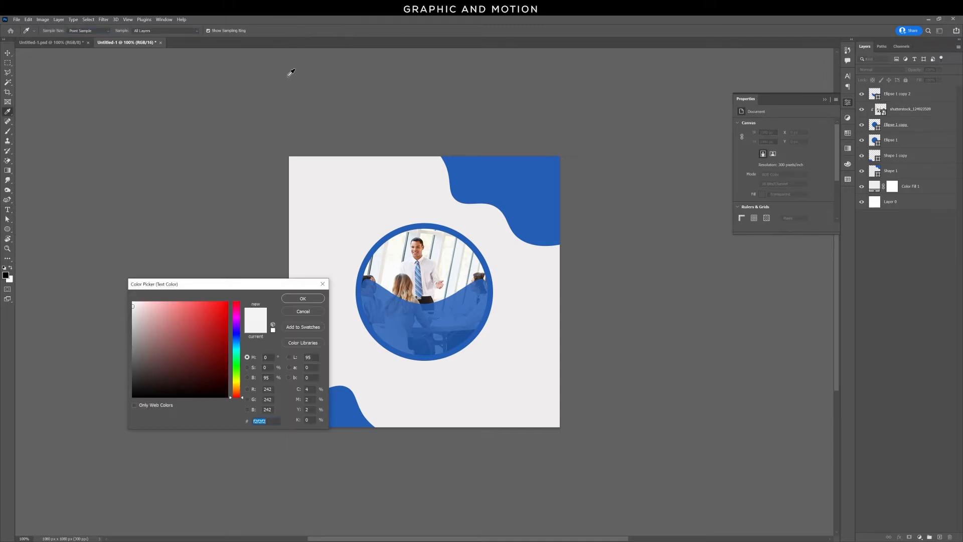
{"action": "left_click", "coordinate": [319, 300]}
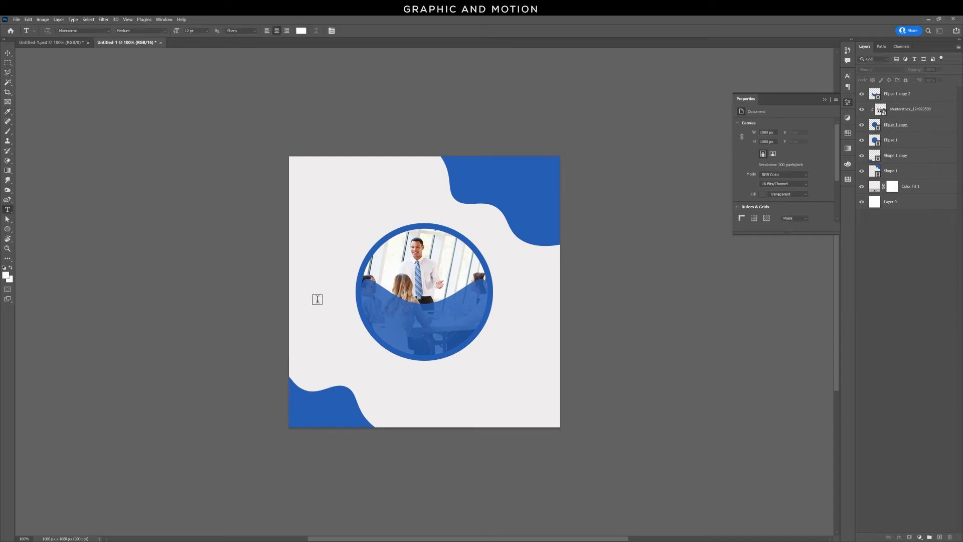
{"action": "left_click", "coordinate": [332, 31]}
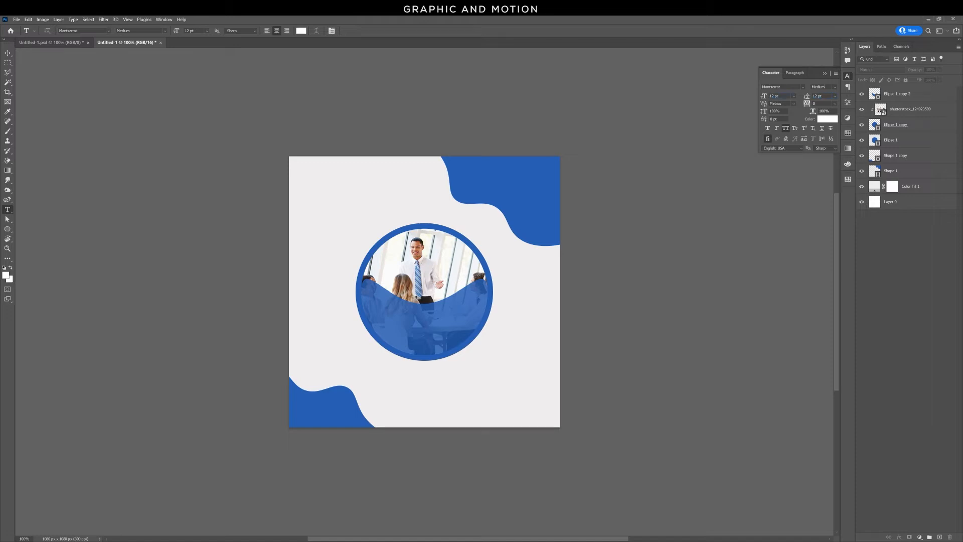
Step: Add the three-line heading "GROW / YOUR BUSINESS / WITH US" over the crescent and centre it within the circle
{"action": "left_click", "coordinate": [415, 323]}
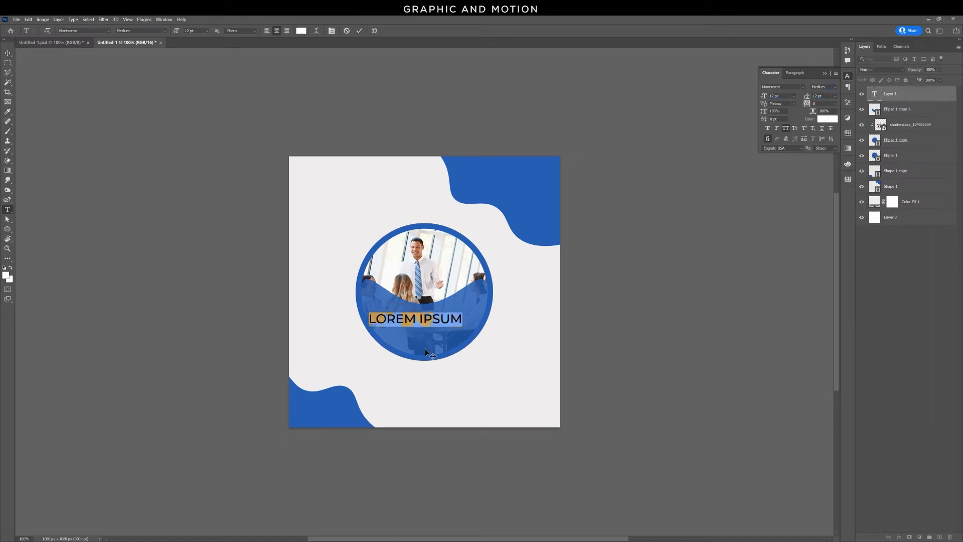
{"action": "type", "text": "GROW"}
{"action": "key", "text": "Return"}
{"action": "type", "text": "YOUR BUSINESS"}
{"action": "key", "text": "Return"}
{"action": "type", "text": "WITH US"}
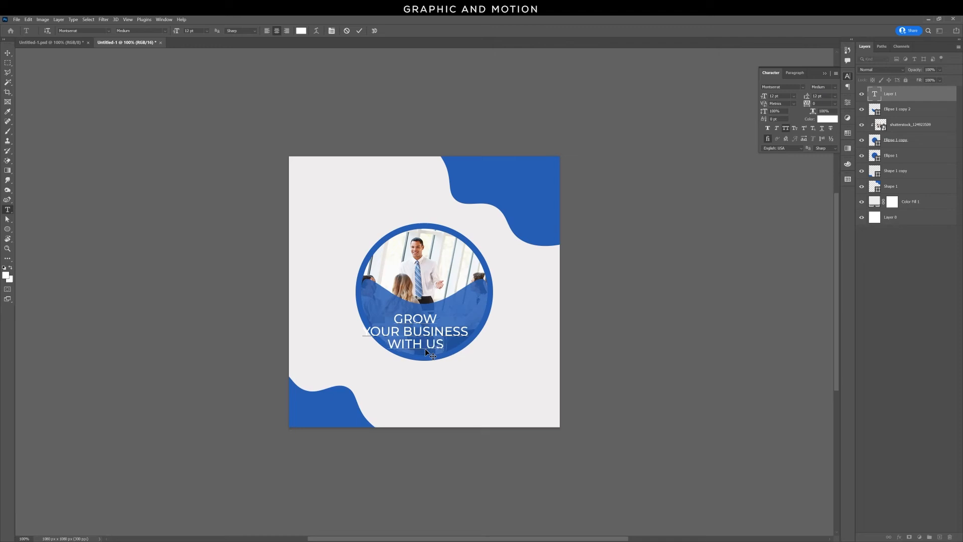
{"action": "left_click", "coordinate": [7, 53]}
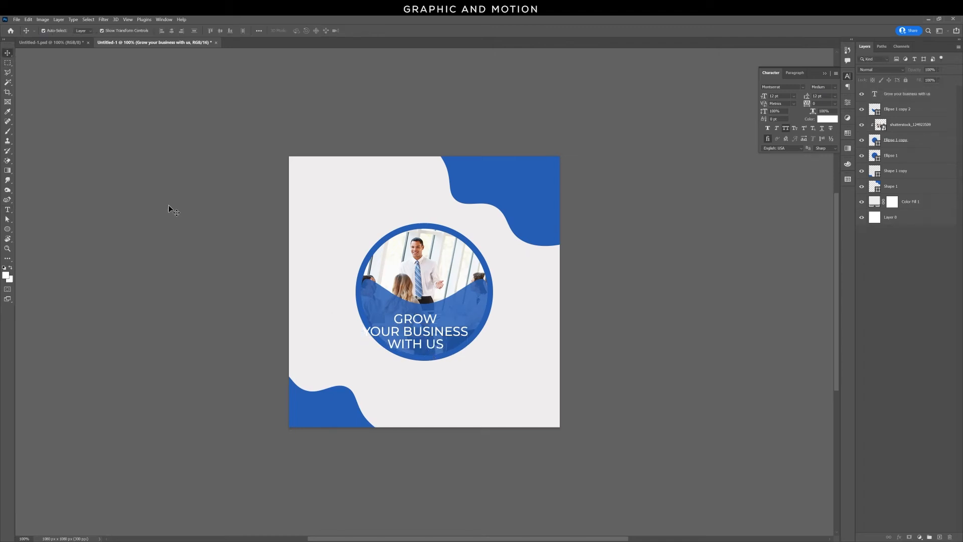
{"action": "left_click_drag", "start_coordinate": [432, 320], "coordinate": [439, 313]}
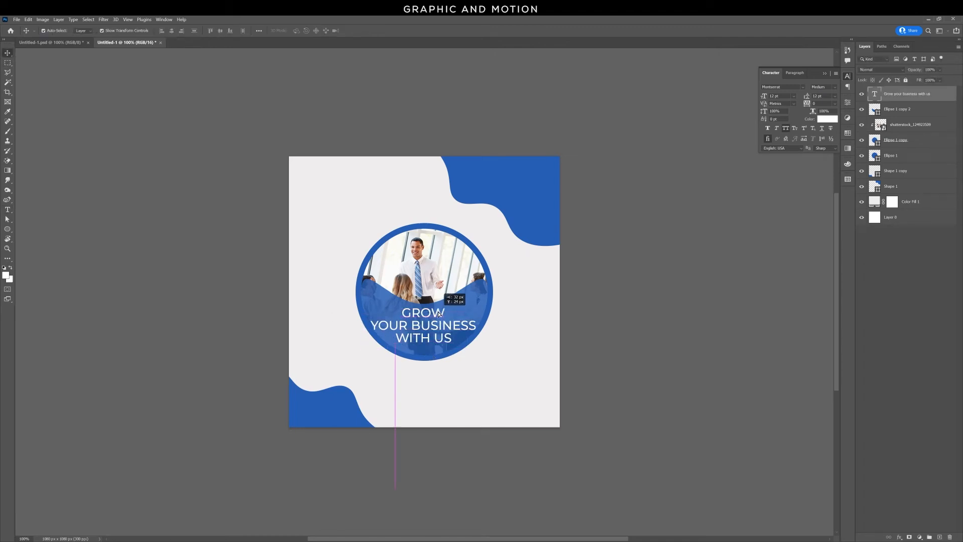
{"action": "left_click", "coordinate": [624, 314]}
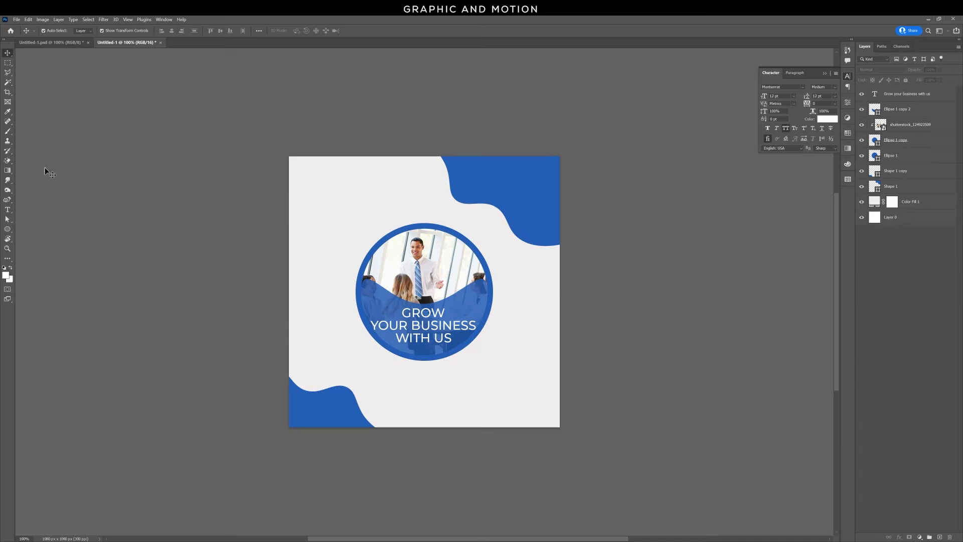
Step: Add a centred lorem ipsum paragraph ending in "gravida." below the circle, in near-black Gilroy Light 5 pt with automatic leading
{"action": "left_click", "coordinate": [8, 210]}
{"action": "left_click", "coordinate": [50, 209]}
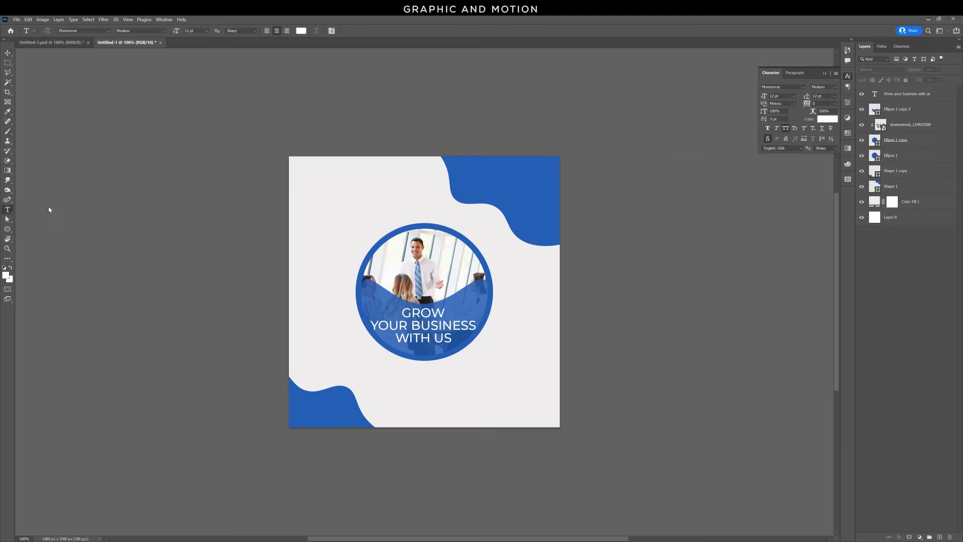
{"action": "left_click", "coordinate": [776, 87]}
{"action": "type", "text": "gilroy"}
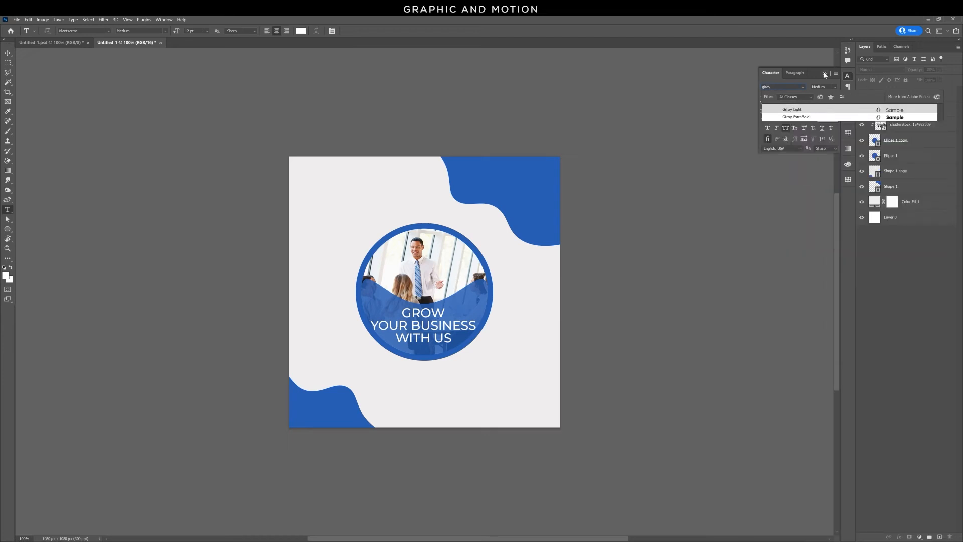
{"action": "key", "text": "Return"}
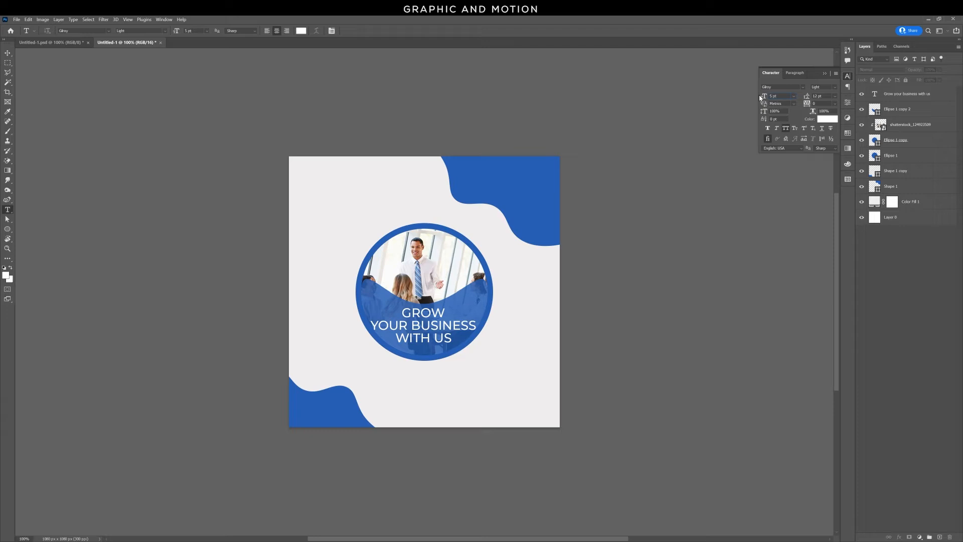
{"action": "left_click", "coordinate": [828, 119]}
{"action": "left_click_drag", "start_coordinate": [151, 357], "coordinate": [127, 393]}
{"action": "left_click", "coordinate": [303, 299]}
{"action": "left_click_drag", "start_coordinate": [356, 368], "coordinate": [520, 394]}
{"action": "key", "text": "BackSpace"}
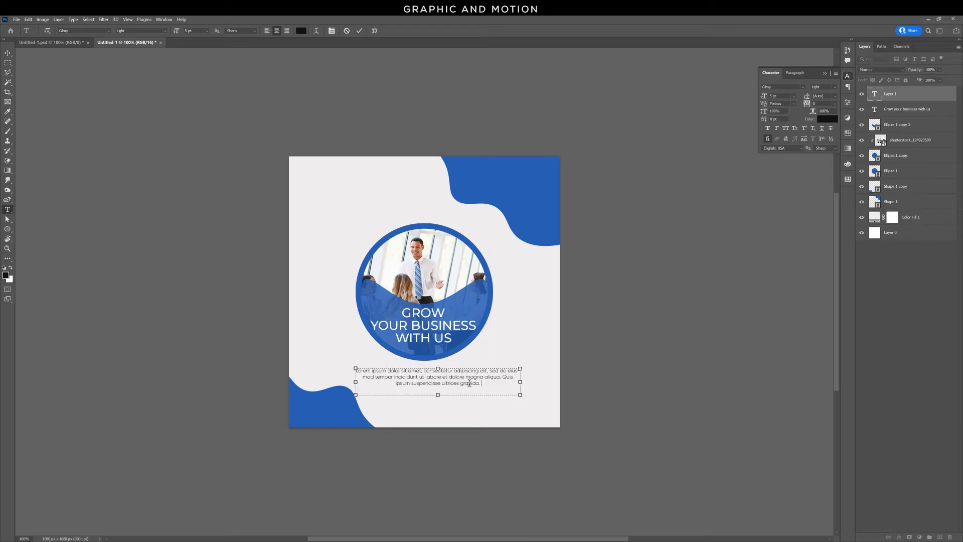
{"action": "left_click", "coordinate": [7, 53]}
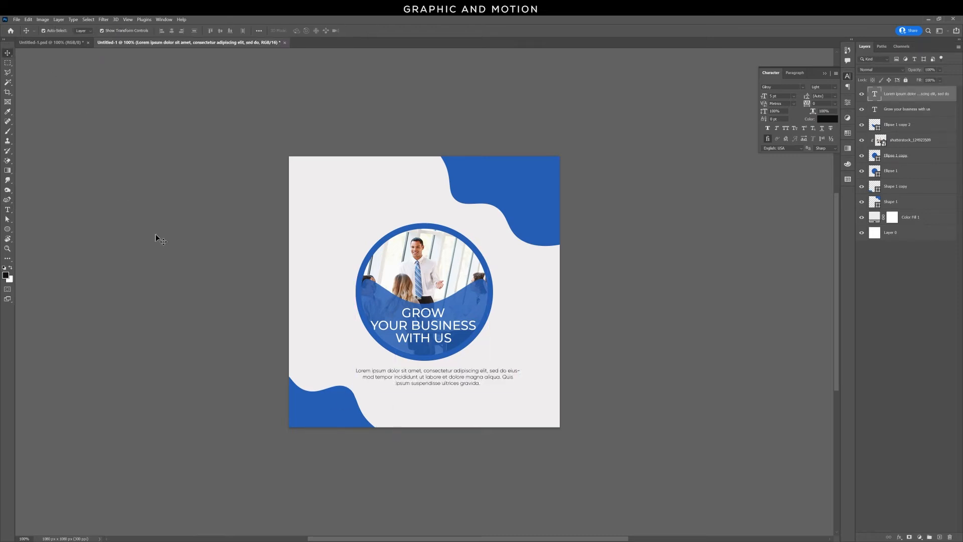
Step: Move the circles, photo, crescent and heading up together, and centre the paragraph just beneath the circle
{"action": "left_click", "coordinate": [895, 126]}
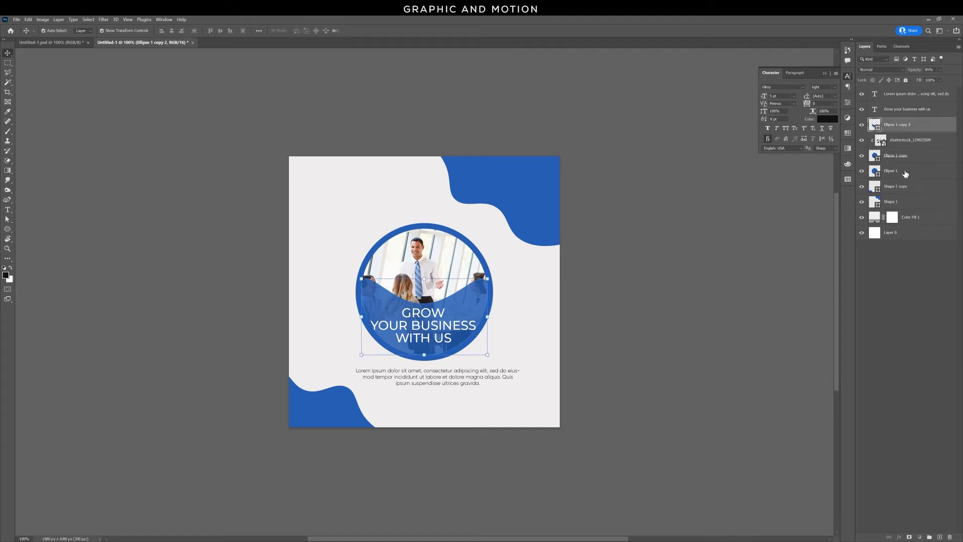
{"action": "left_click", "coordinate": [906, 173], "text": "shift"}
{"action": "left_click", "coordinate": [907, 110], "text": "ctrl"}
{"action": "left_click_drag", "start_coordinate": [425, 258], "coordinate": [425, 243]}
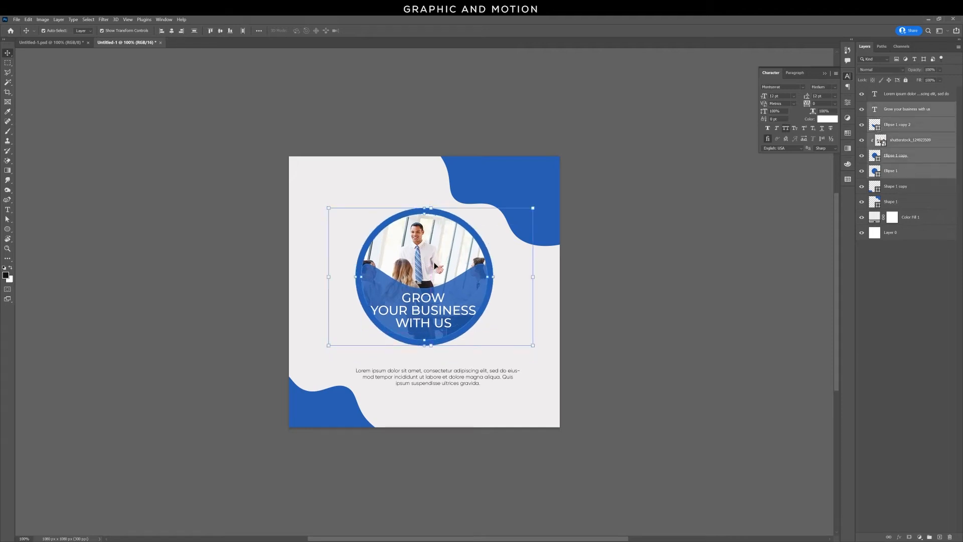
{"action": "left_click_drag", "start_coordinate": [480, 370], "coordinate": [469, 360]}
{"action": "left_click", "coordinate": [602, 389]}
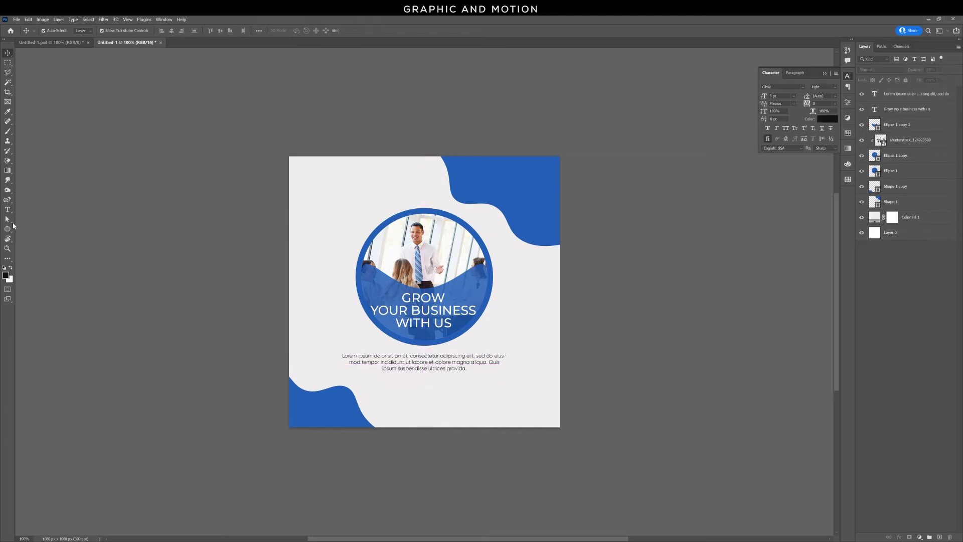
Step: Draw a rectangle about 261 × 57 px below the paragraph, filled with the blue sampled from the upper corner shape
{"action": "left_click", "coordinate": [8, 229]}
{"action": "left_click", "coordinate": [51, 228]}
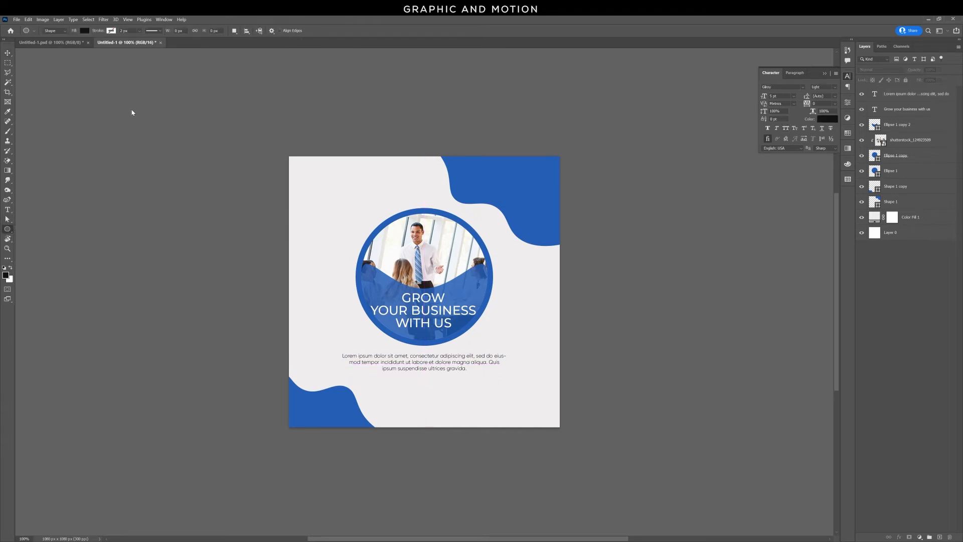
{"action": "left_click", "coordinate": [84, 30]}
{"action": "left_click", "coordinate": [130, 45]}
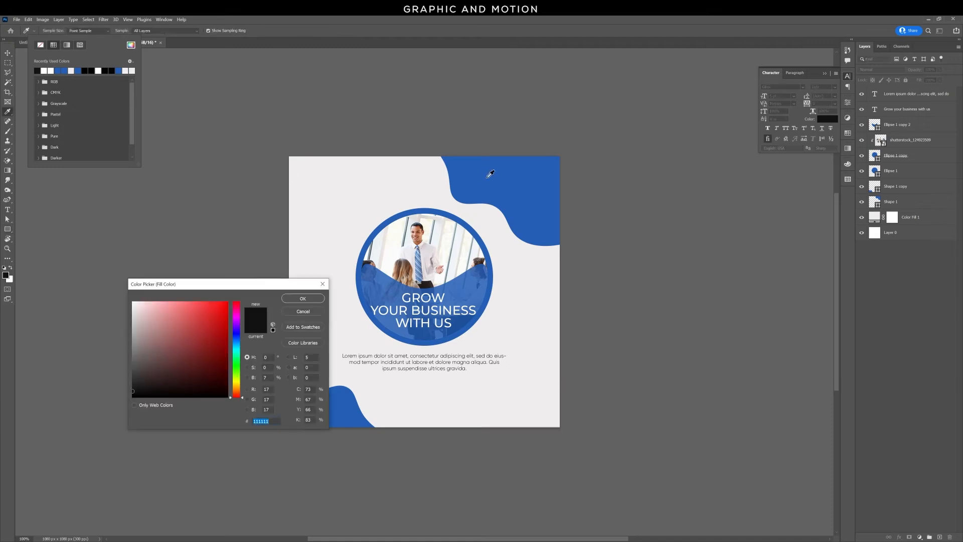
{"action": "left_click", "coordinate": [491, 173]}
{"action": "key", "text": "Return"}
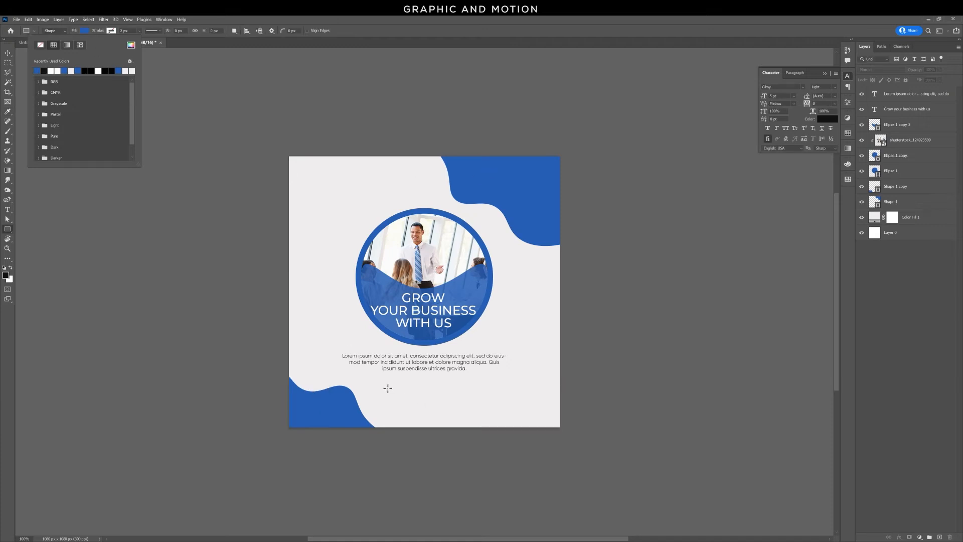
{"action": "left_click_drag", "start_coordinate": [388, 387], "coordinate": [453, 402]}
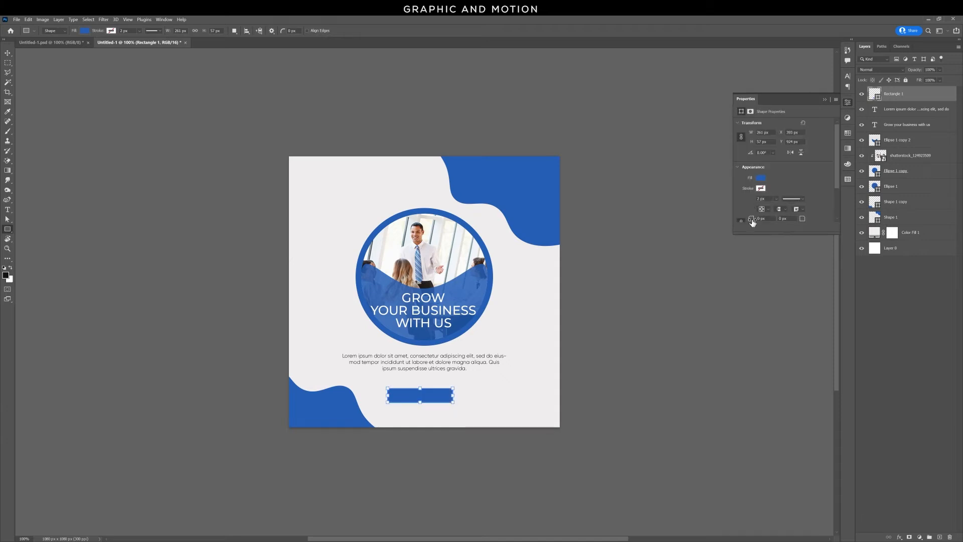
Step: Round the blue rectangle's corners to 28.5 px and nudge the button slightly left
{"action": "left_click_drag", "start_coordinate": [752, 222], "coordinate": [797, 223]}
{"action": "left_click", "coordinate": [9, 53]}
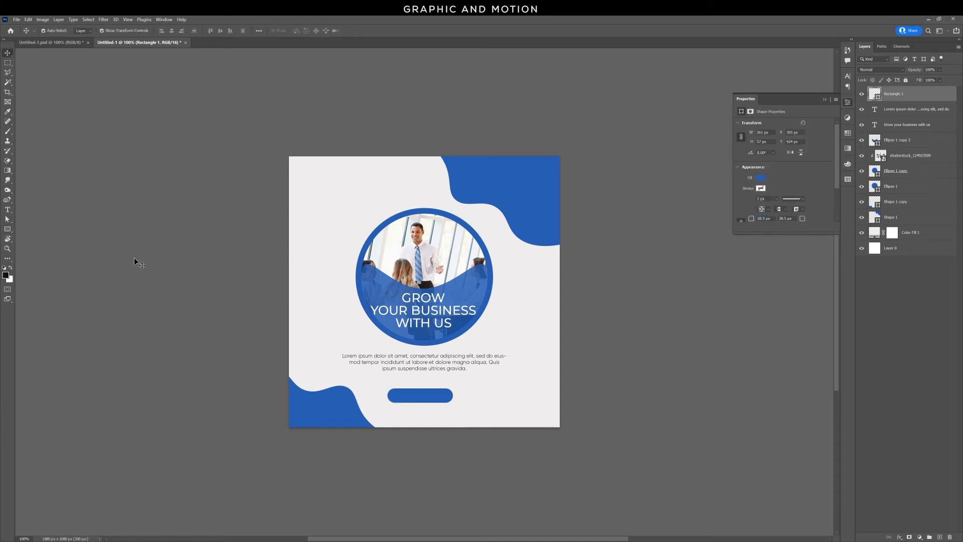
{"action": "left_click", "coordinate": [137, 261]}
{"action": "left_click_drag", "start_coordinate": [431, 396], "coordinate": [428, 395]}
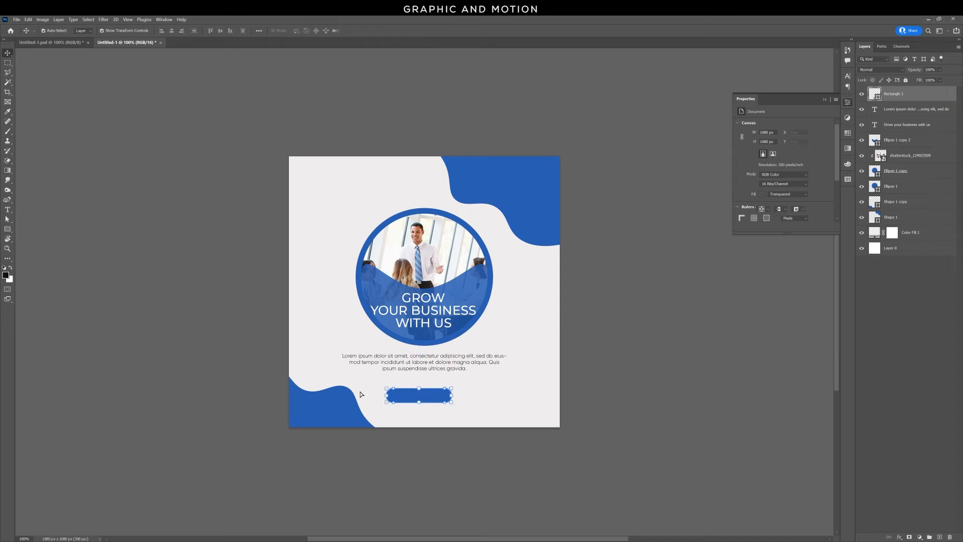
{"action": "left_click", "coordinate": [39, 232]}
Step: Add the label "LEARN MORE" on the blue button in white Gilroy ExtraBold 5 pt, all caps
{"action": "left_click", "coordinate": [9, 210]}
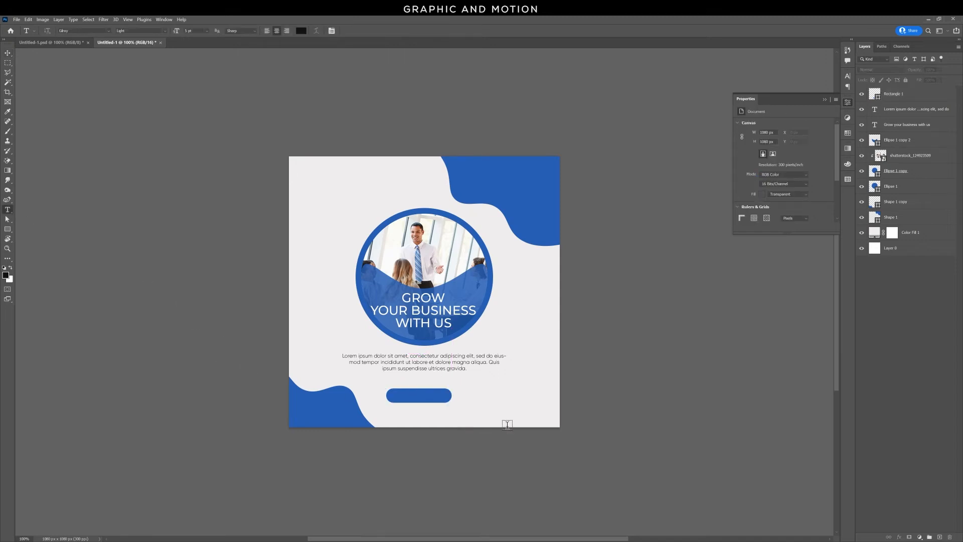
{"action": "left_click", "coordinate": [412, 397]}
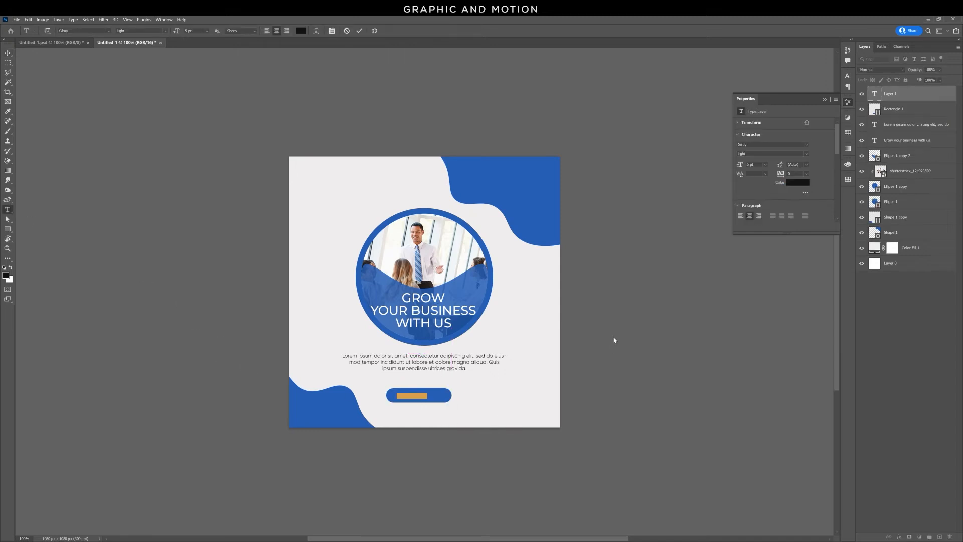
{"action": "left_click", "coordinate": [795, 182]}
{"action": "left_click", "coordinate": [135, 323]}
{"action": "left_click", "coordinate": [311, 302]}
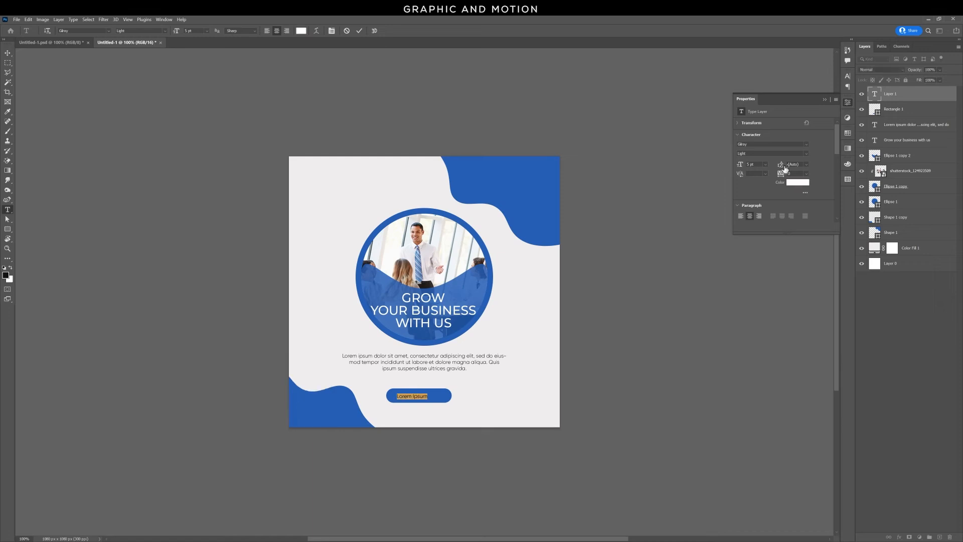
{"action": "left_click", "coordinate": [848, 76]}
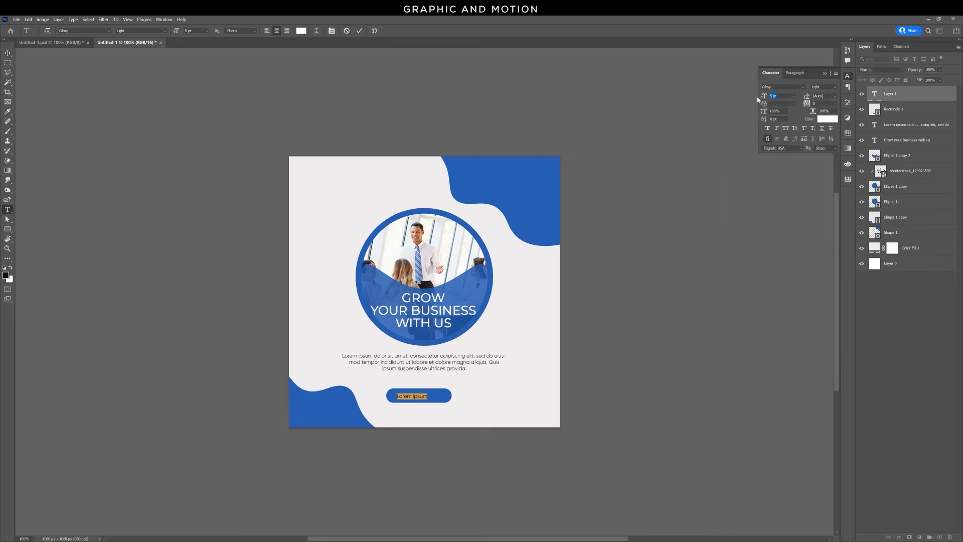
{"action": "left_click", "coordinate": [835, 90]}
{"action": "left_click", "coordinate": [828, 102]}
{"action": "key", "text": "ctrl+shift+k"}
{"action": "type", "text": "LEARN MORE"}
{"action": "left_click", "coordinate": [8, 52]}
{"action": "mouse_move", "coordinate": [428, 402]}
{"action": "left_mouse_down"}
{"action": "mouse_move", "coordinate": [435, 399]}
{"action": "mouse_move", "coordinate": [430, 409]}
{"action": "left_mouse_up"}
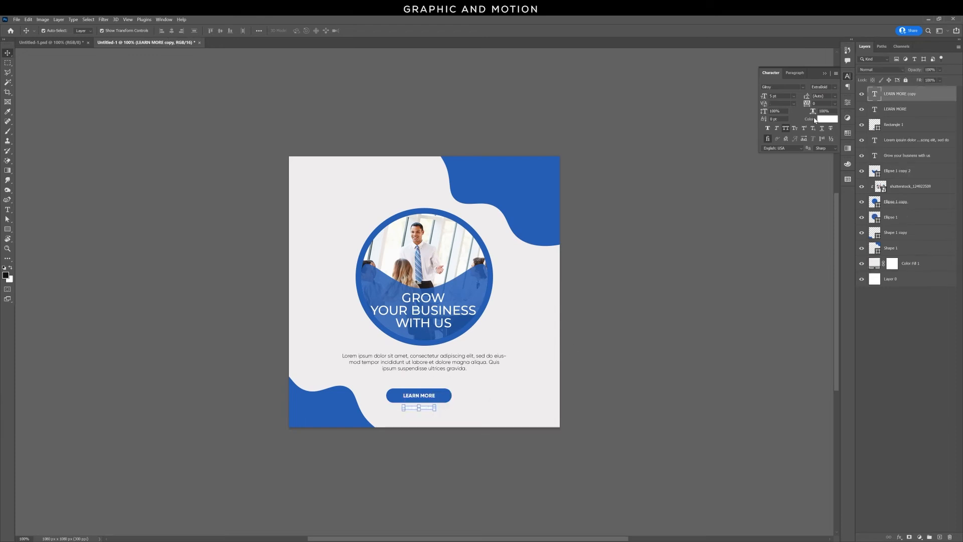
{"action": "left_click", "coordinate": [818, 120]}
{"action": "left_click_drag", "start_coordinate": [194, 369], "coordinate": [113, 404]}
{"action": "left_click", "coordinate": [303, 298]}
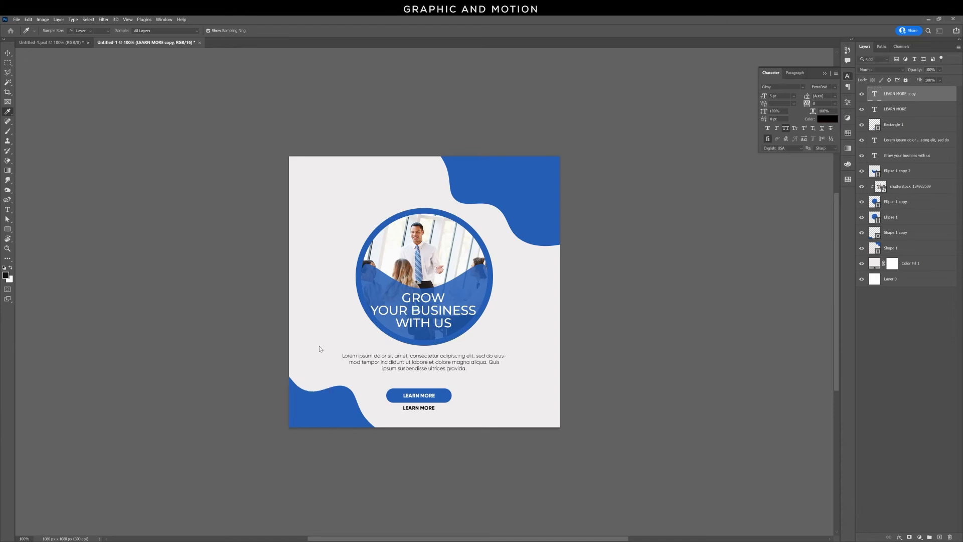
{"action": "type", "text": "www"}
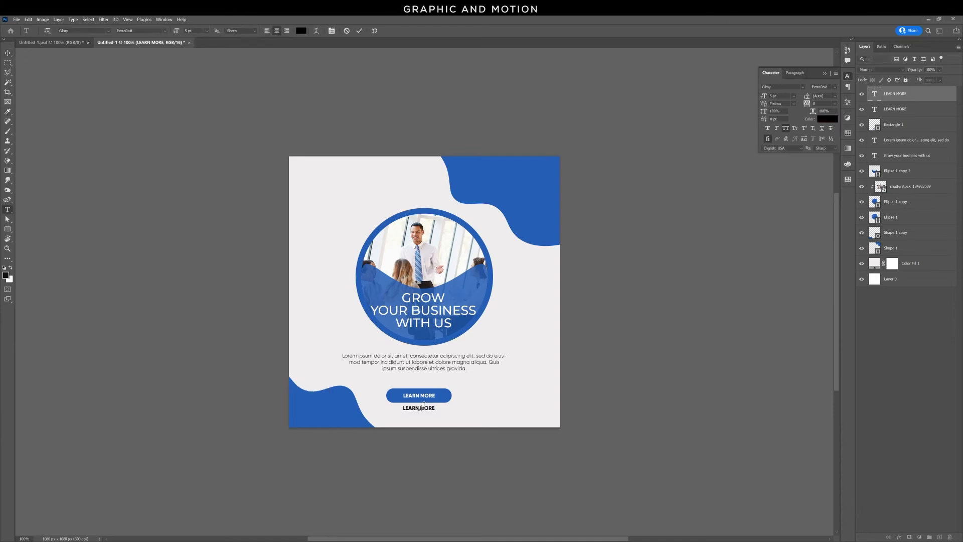
{"action": "type", "text": ".graphicandmotion.com"}
{"action": "left_click", "coordinate": [9, 53]}
{"action": "left_click", "coordinate": [219, 259]}
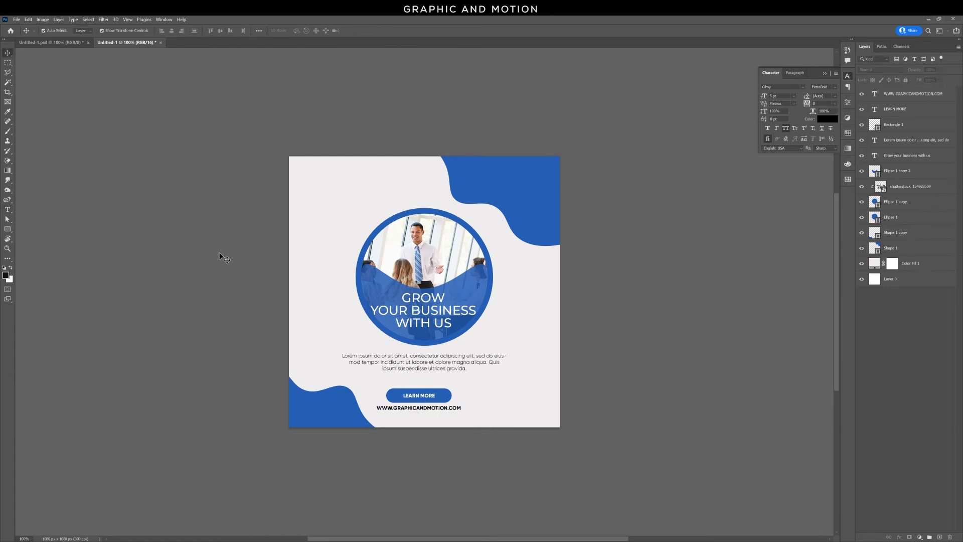
Step: Duplicate the website text onto the upper-right blue shape, set the copy to 6 pt and change its text to "YOUR LOGO HERE" on two lines
{"action": "left_click", "coordinate": [444, 409]}
{"action": "left_click_drag", "start_coordinate": [448, 412], "coordinate": [549, 184]}
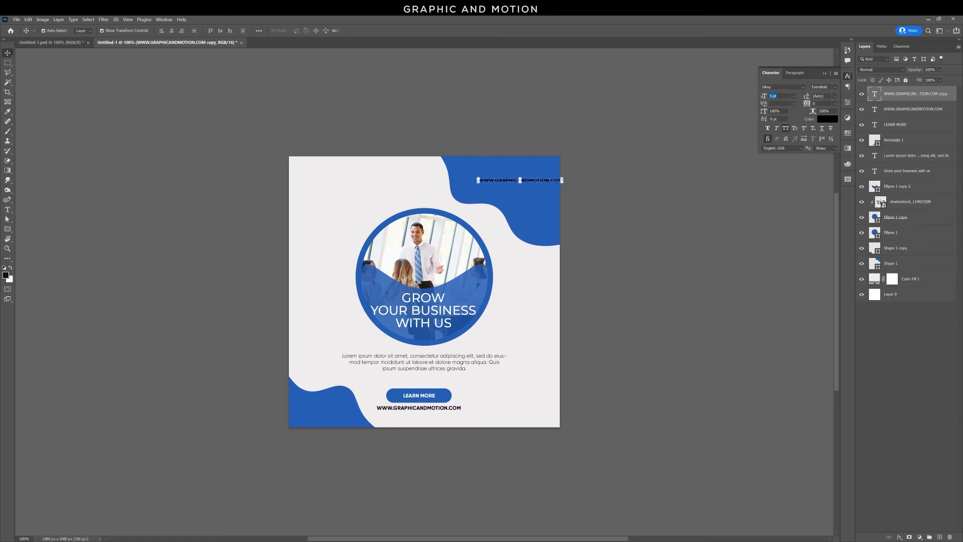
{"action": "key", "text": "Up"}
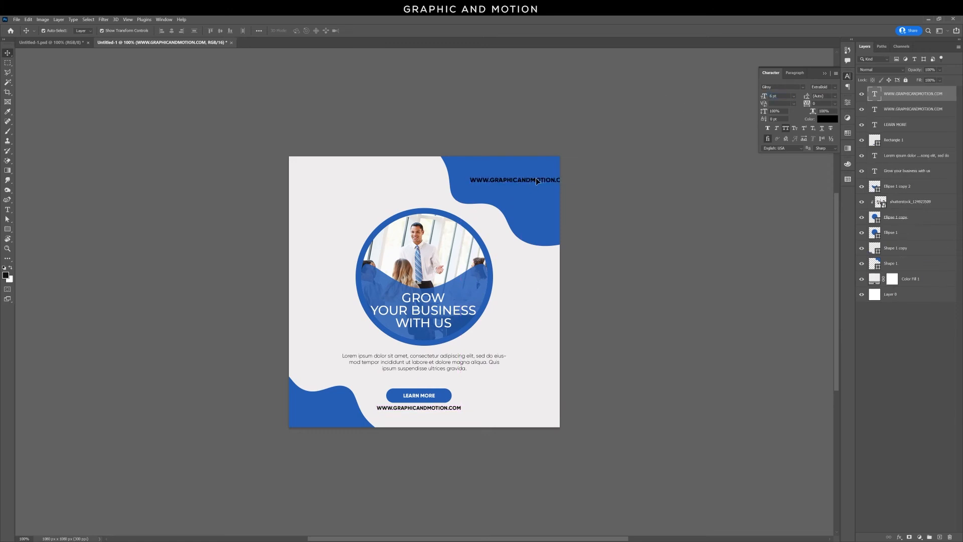
{"action": "double_click", "coordinate": [536, 179]}
{"action": "type", "text": "YOUR"}
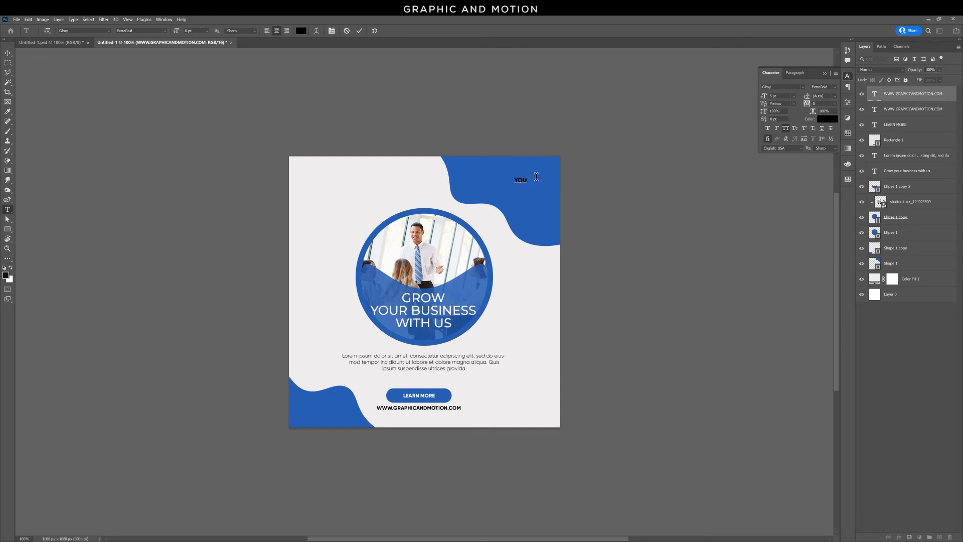
{"action": "key", "text": "Return"}
{"action": "type", "text": "LOGO HERE"}
{"action": "key", "text": "ctrl+a"}
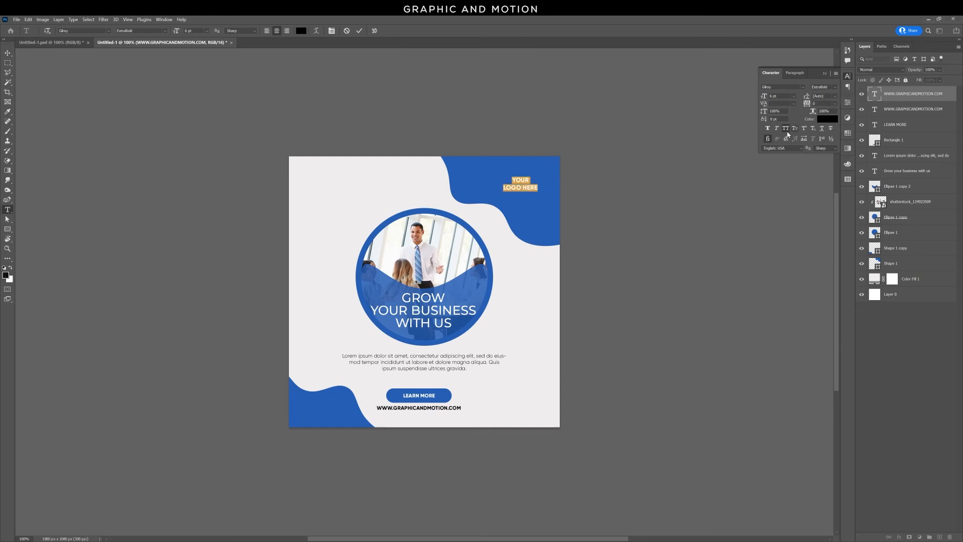
Step: Make the logo placeholder text white and faux italic, and shift it slightly closer to the canvas's upper-right corner
{"action": "left_click", "coordinate": [831, 120]}
{"action": "left_click_drag", "start_coordinate": [173, 318], "coordinate": [129, 300]}
{"action": "left_click", "coordinate": [317, 299]}
{"action": "left_click", "coordinate": [11, 52]}
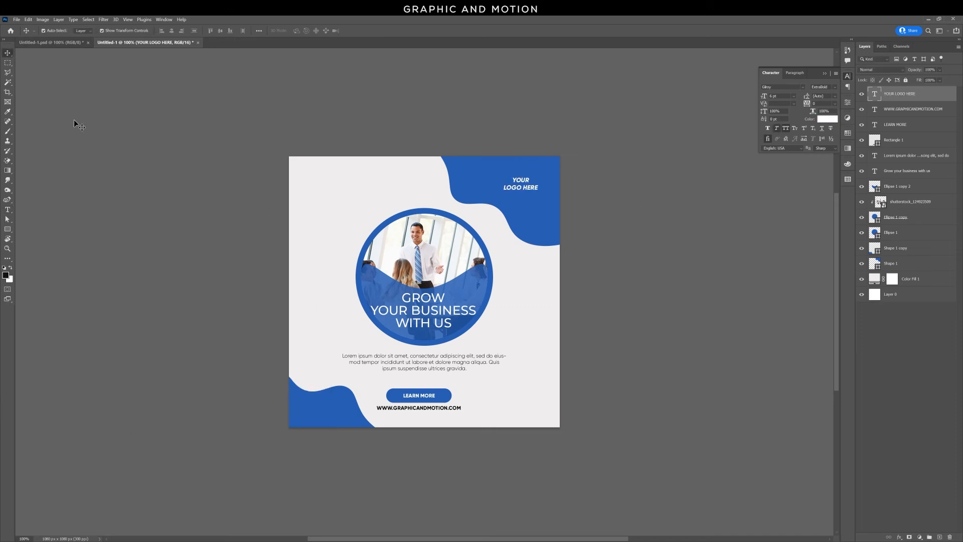
{"action": "left_click_drag", "start_coordinate": [525, 187], "coordinate": [530, 180]}
{"action": "left_click", "coordinate": [564, 269]}
Step: Duplicate the website text into the canvas's upper-left area and replace the copy's text with "#GROWYOURBUSINESS"
{"action": "left_click", "coordinate": [458, 410]}
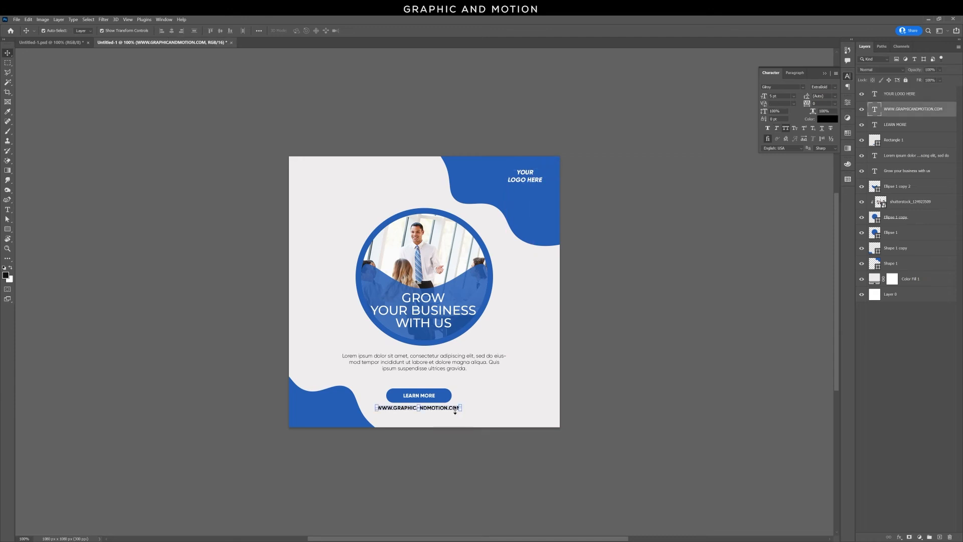
{"action": "left_click_drag", "start_coordinate": [456, 412], "coordinate": [374, 176]}
{"action": "double_click", "coordinate": [374, 175]}
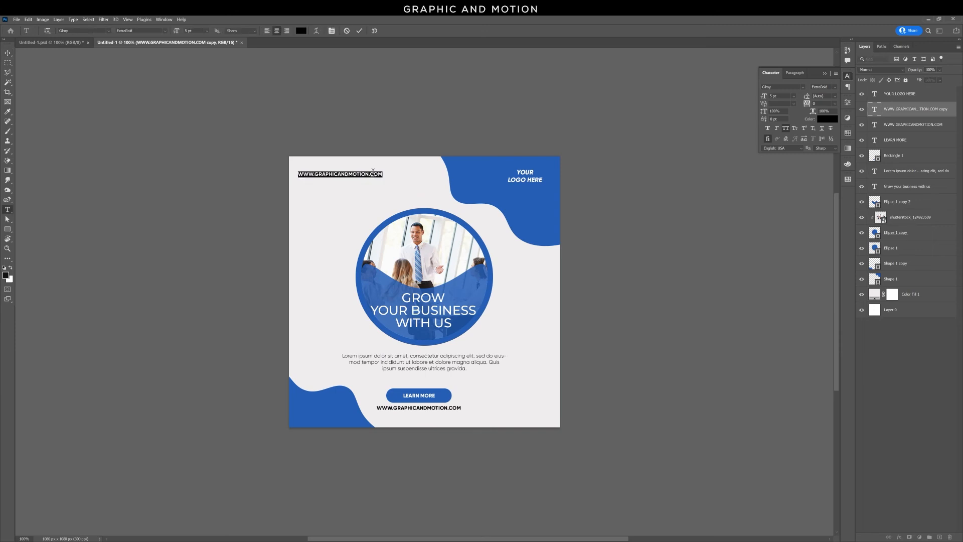
{"action": "key", "text": "BackSpace"}
{"action": "type", "text": "#GROW"}
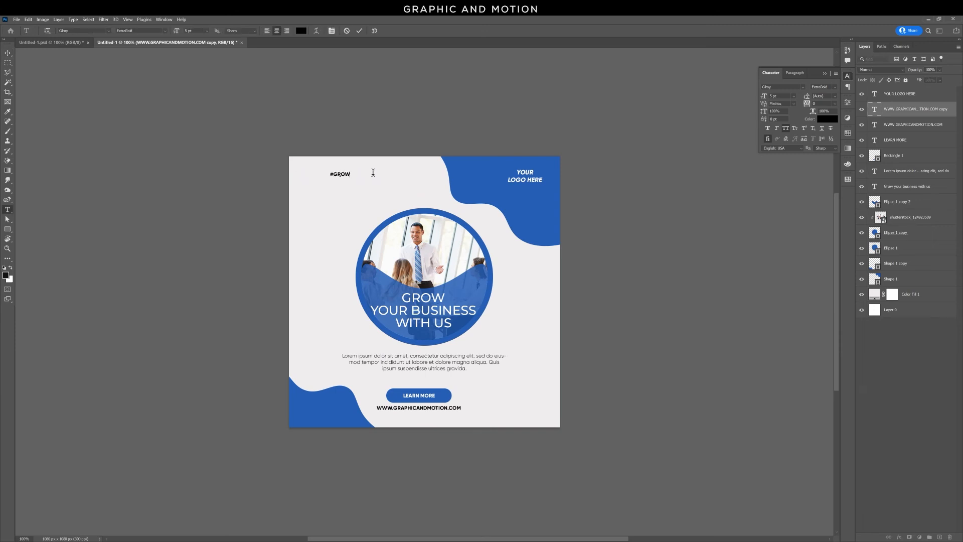
{"action": "type", "text": "YOURBUSINESS"}
Step: Colour the hashtag text with the blue sampled from the upper-right shape and move it closer to the canvas's upper-left corner
{"action": "left_click_drag", "start_coordinate": [373, 173], "coordinate": [298, 182]}
{"action": "left_click", "coordinate": [821, 121]}
{"action": "left_click", "coordinate": [534, 210]}
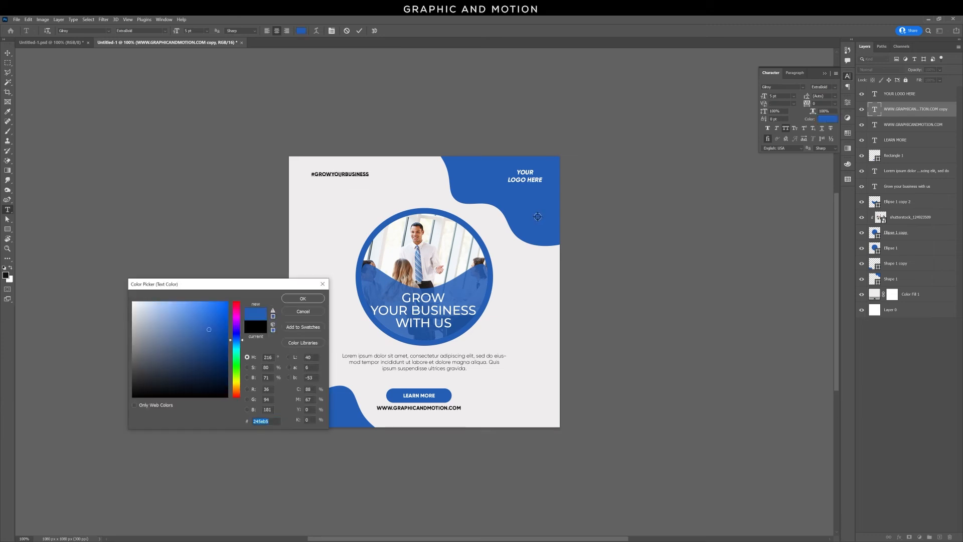
{"action": "left_click", "coordinate": [304, 299]}
{"action": "left_click", "coordinate": [7, 54]}
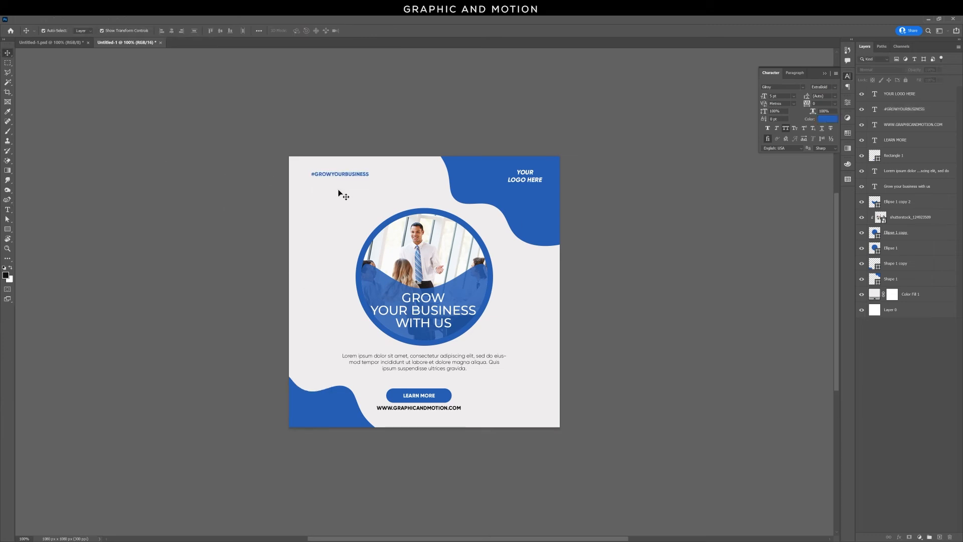
{"action": "left_click_drag", "start_coordinate": [353, 174], "coordinate": [341, 173]}
{"action": "left_click", "coordinate": [246, 245]}
Step: Draw a legacy Registration Target custom shape about 63 px wide at the photo circle's upper-left edge and duplicate it at the lower-right edge
{"action": "left_click_drag", "start_coordinate": [7, 230], "coordinate": [50, 265]}
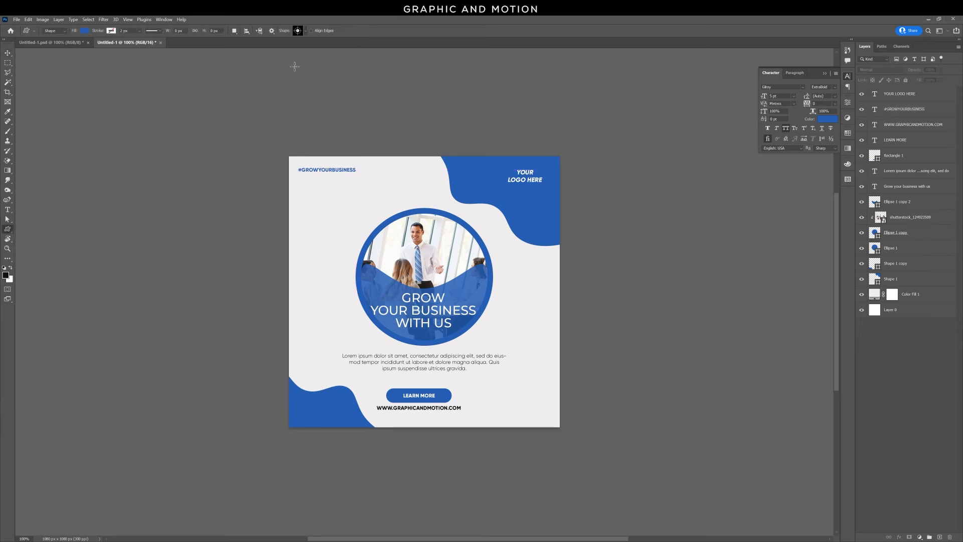
{"action": "left_click", "coordinate": [304, 31]}
{"action": "left_click", "coordinate": [222, 134]}
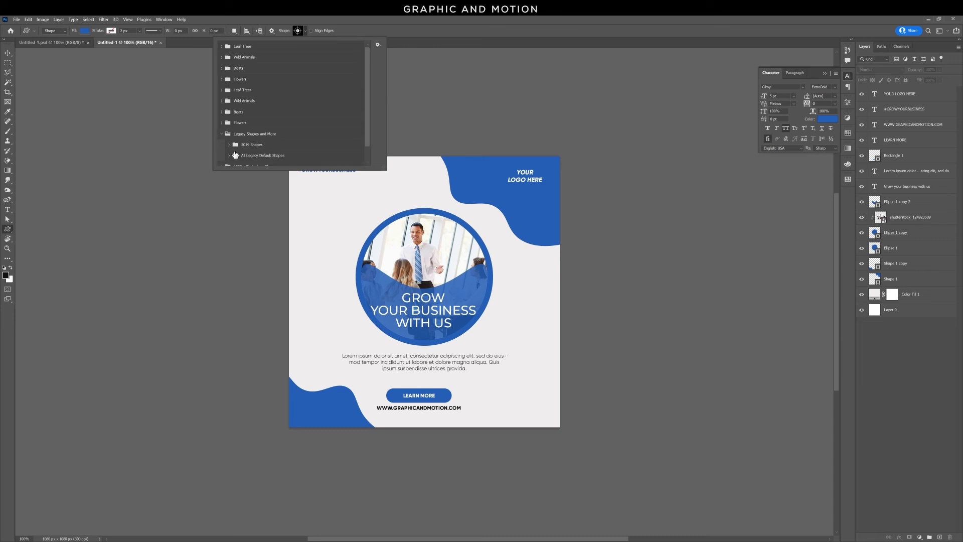
{"action": "left_click", "coordinate": [230, 156]}
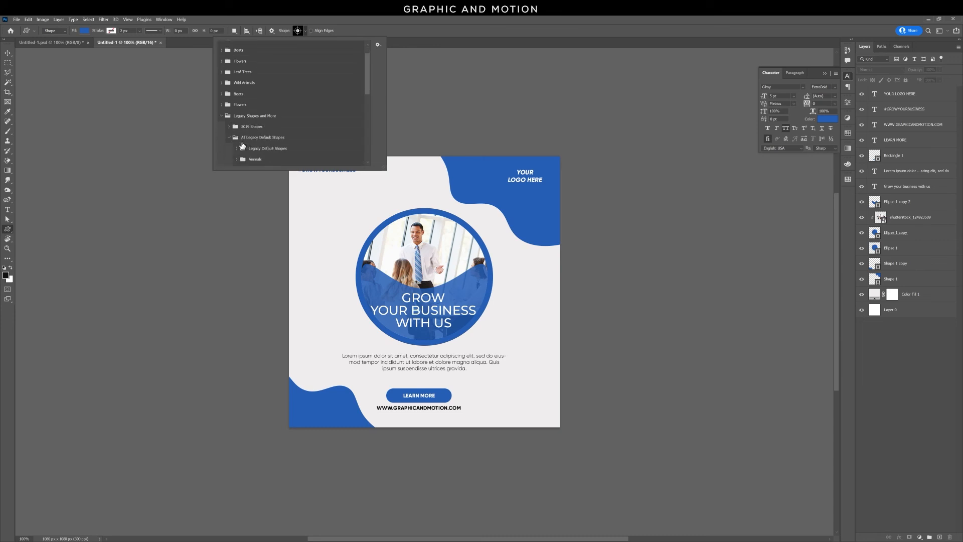
{"action": "left_click", "coordinate": [237, 149]}
{"action": "scroll", "coordinate": [313, 136], "scroll_direction": "down", "scroll_amount": 4}
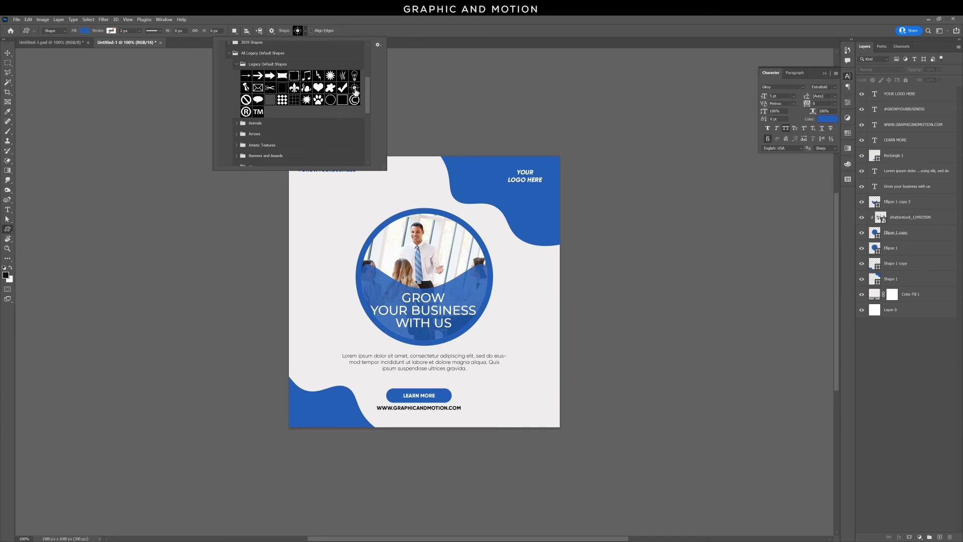
{"action": "double_click", "coordinate": [354, 88]}
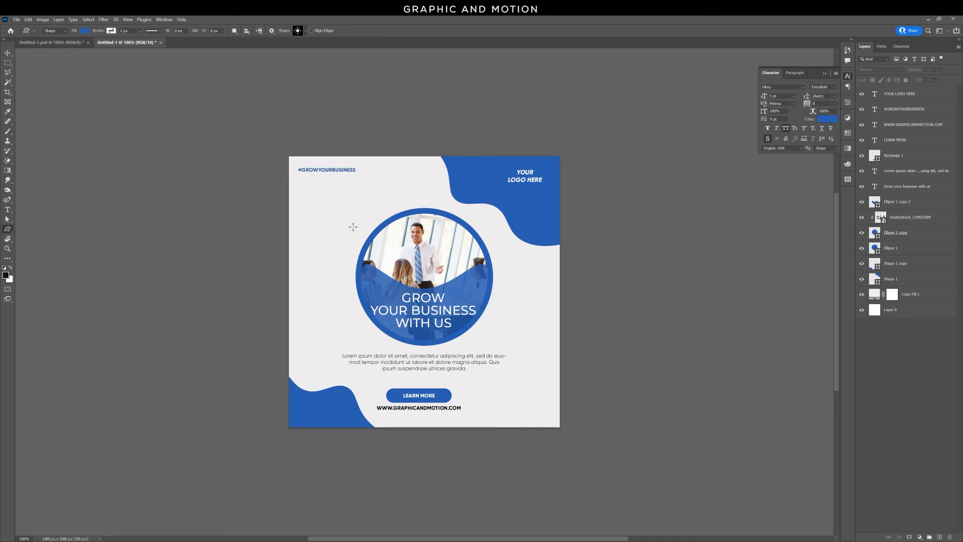
{"action": "left_click_drag", "start_coordinate": [353, 227], "coordinate": [370, 241]}
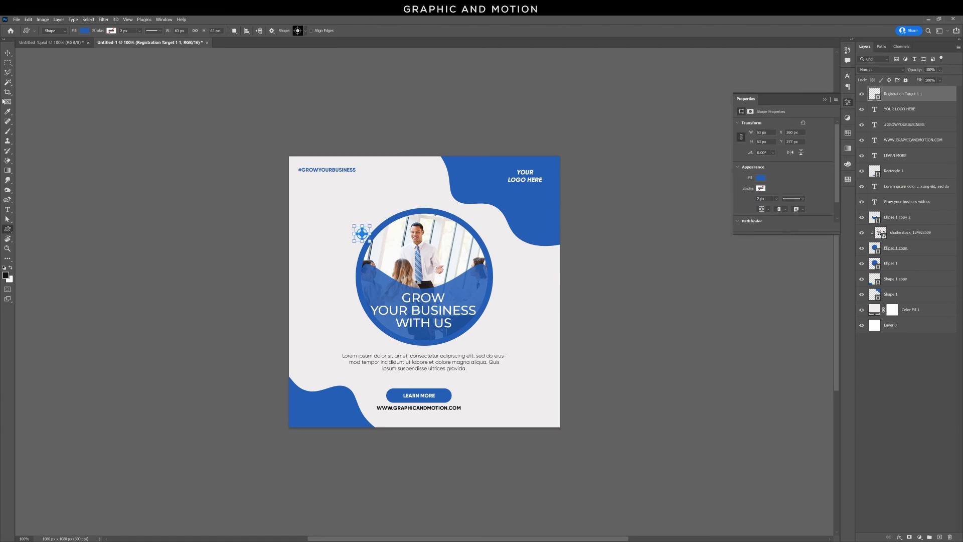
{"action": "left_click", "coordinate": [8, 52]}
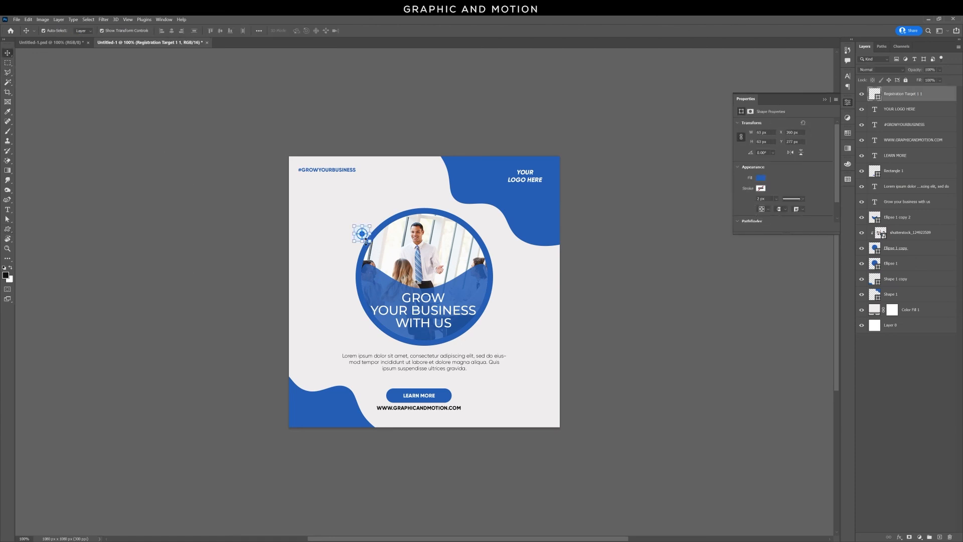
{"action": "left_click_drag", "start_coordinate": [362, 234], "coordinate": [478, 338], "text": "alt"}
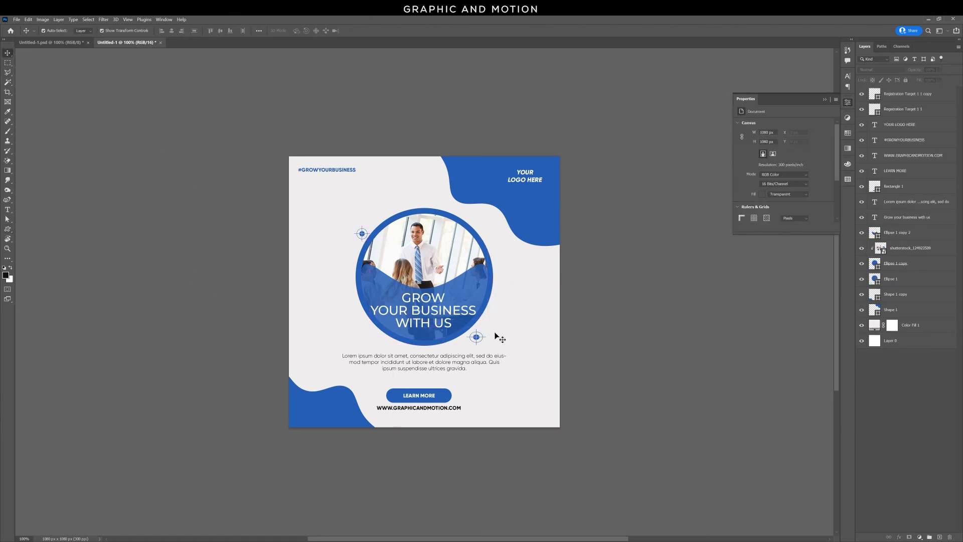
Step: Draw a legacy Tile 4 custom shape about 67 px wide at the photo circle's upper-right edge
{"action": "left_click", "coordinate": [8, 229]}
{"action": "left_click", "coordinate": [38, 265]}
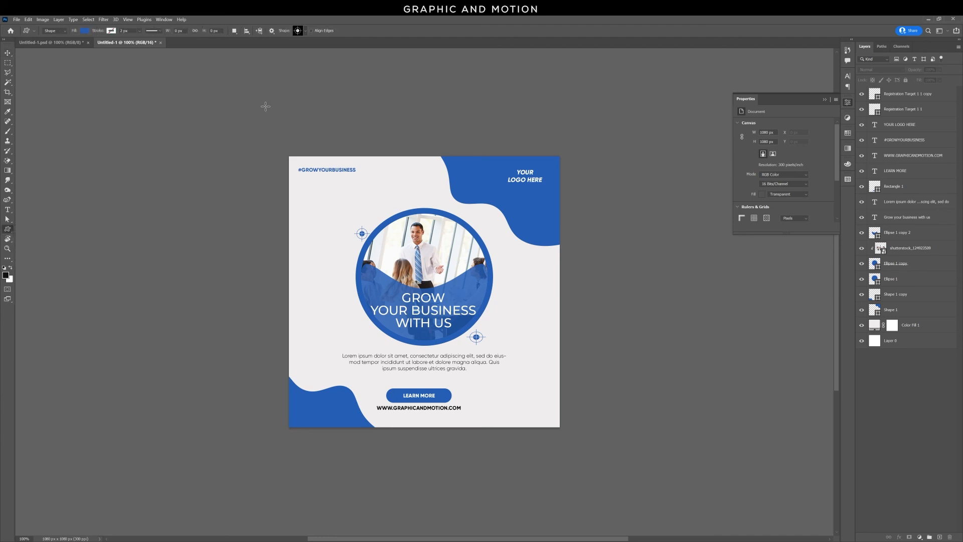
{"action": "left_click", "coordinate": [306, 32]}
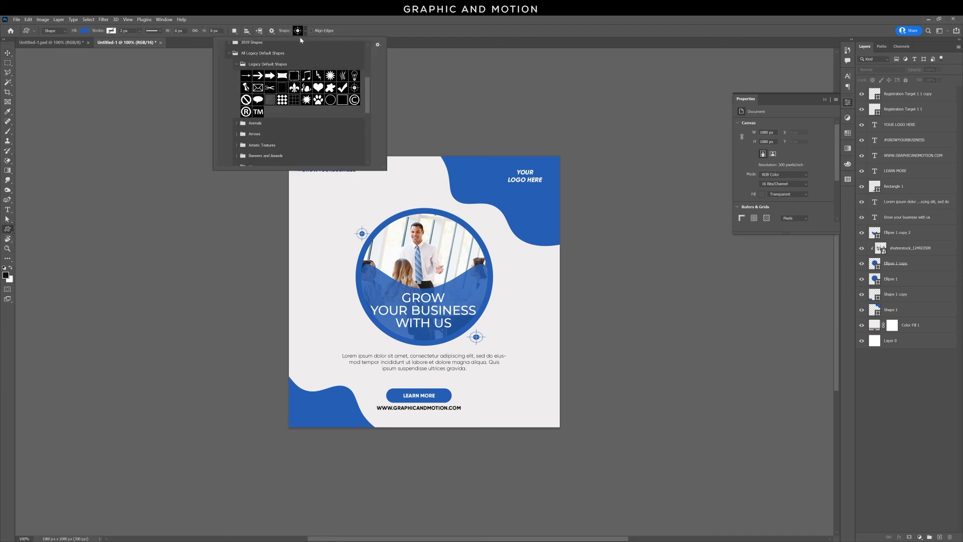
{"action": "double_click", "coordinate": [282, 102]}
{"action": "left_click_drag", "start_coordinate": [483, 228], "coordinate": [501, 245]}
Step: Change the tile pattern's fill from blue to a near-black dark grey
{"action": "left_click", "coordinate": [84, 31]}
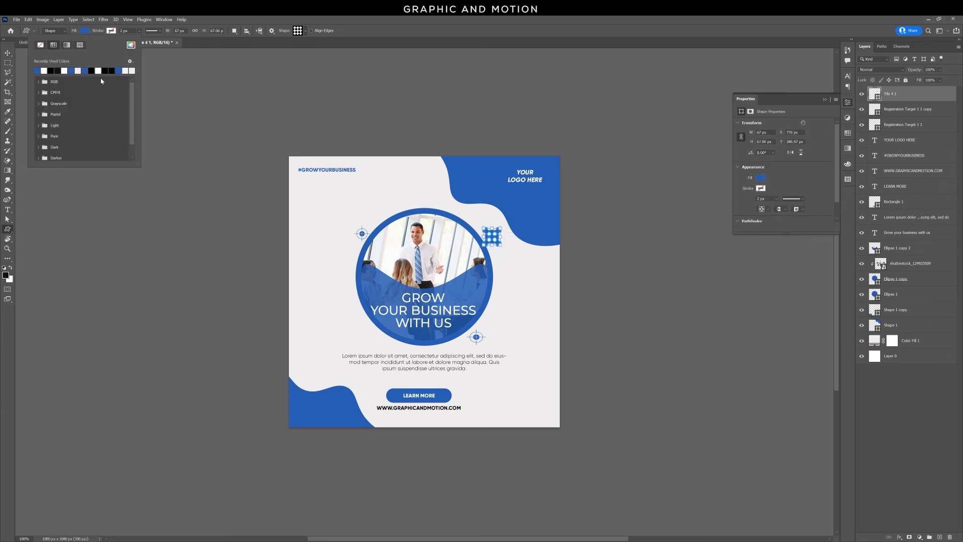
{"action": "left_click", "coordinate": [58, 70]}
{"action": "left_click", "coordinate": [131, 45]}
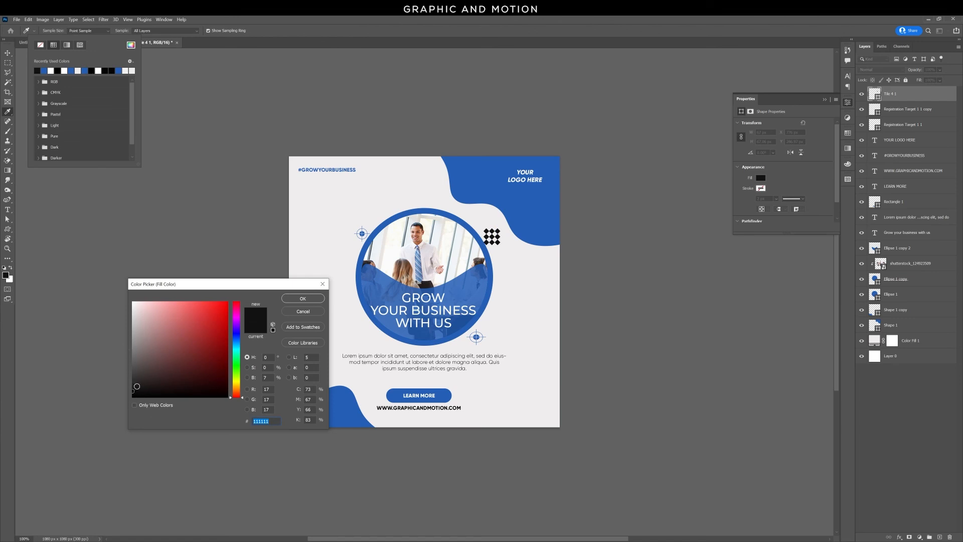
{"action": "left_click", "coordinate": [303, 298]}
Step: Duplicate the dark tile pattern at the canvas's left edge above the lower blue shape, partly overlapping the border
{"action": "key", "text": "v"}
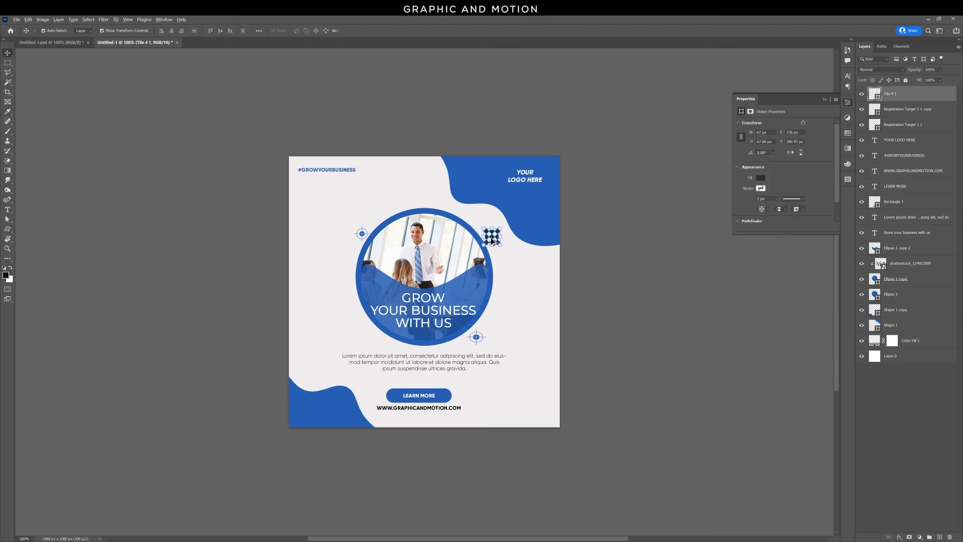
{"action": "left_click_drag", "start_coordinate": [492, 241], "coordinate": [293, 341]}
{"action": "left_click", "coordinate": [270, 364]}
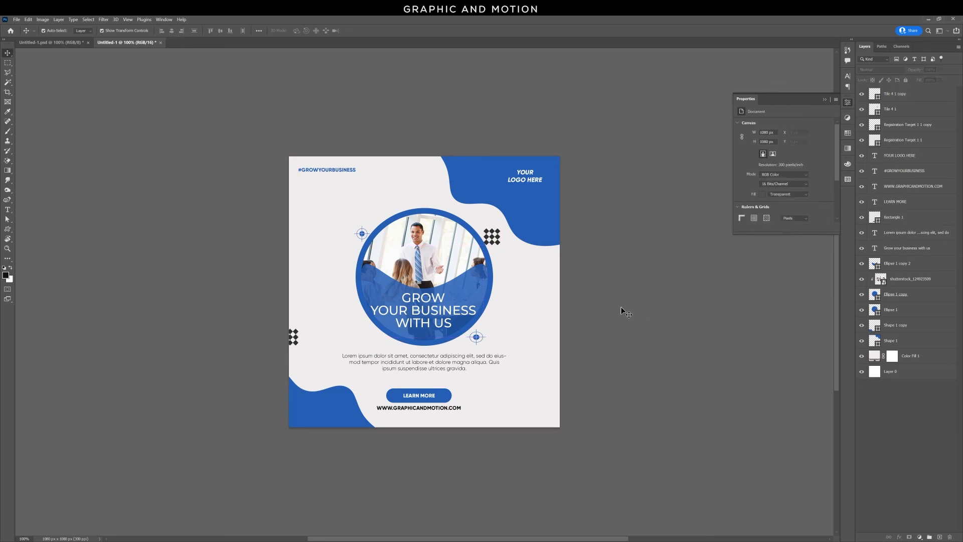
{"action": "scroll", "coordinate": [622, 310], "scroll_direction": "up", "scroll_amount": 3}
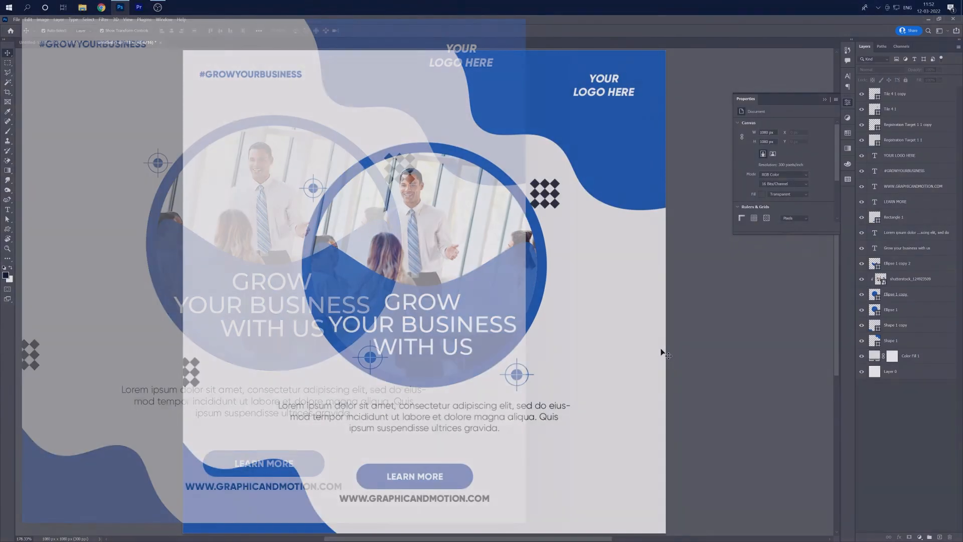